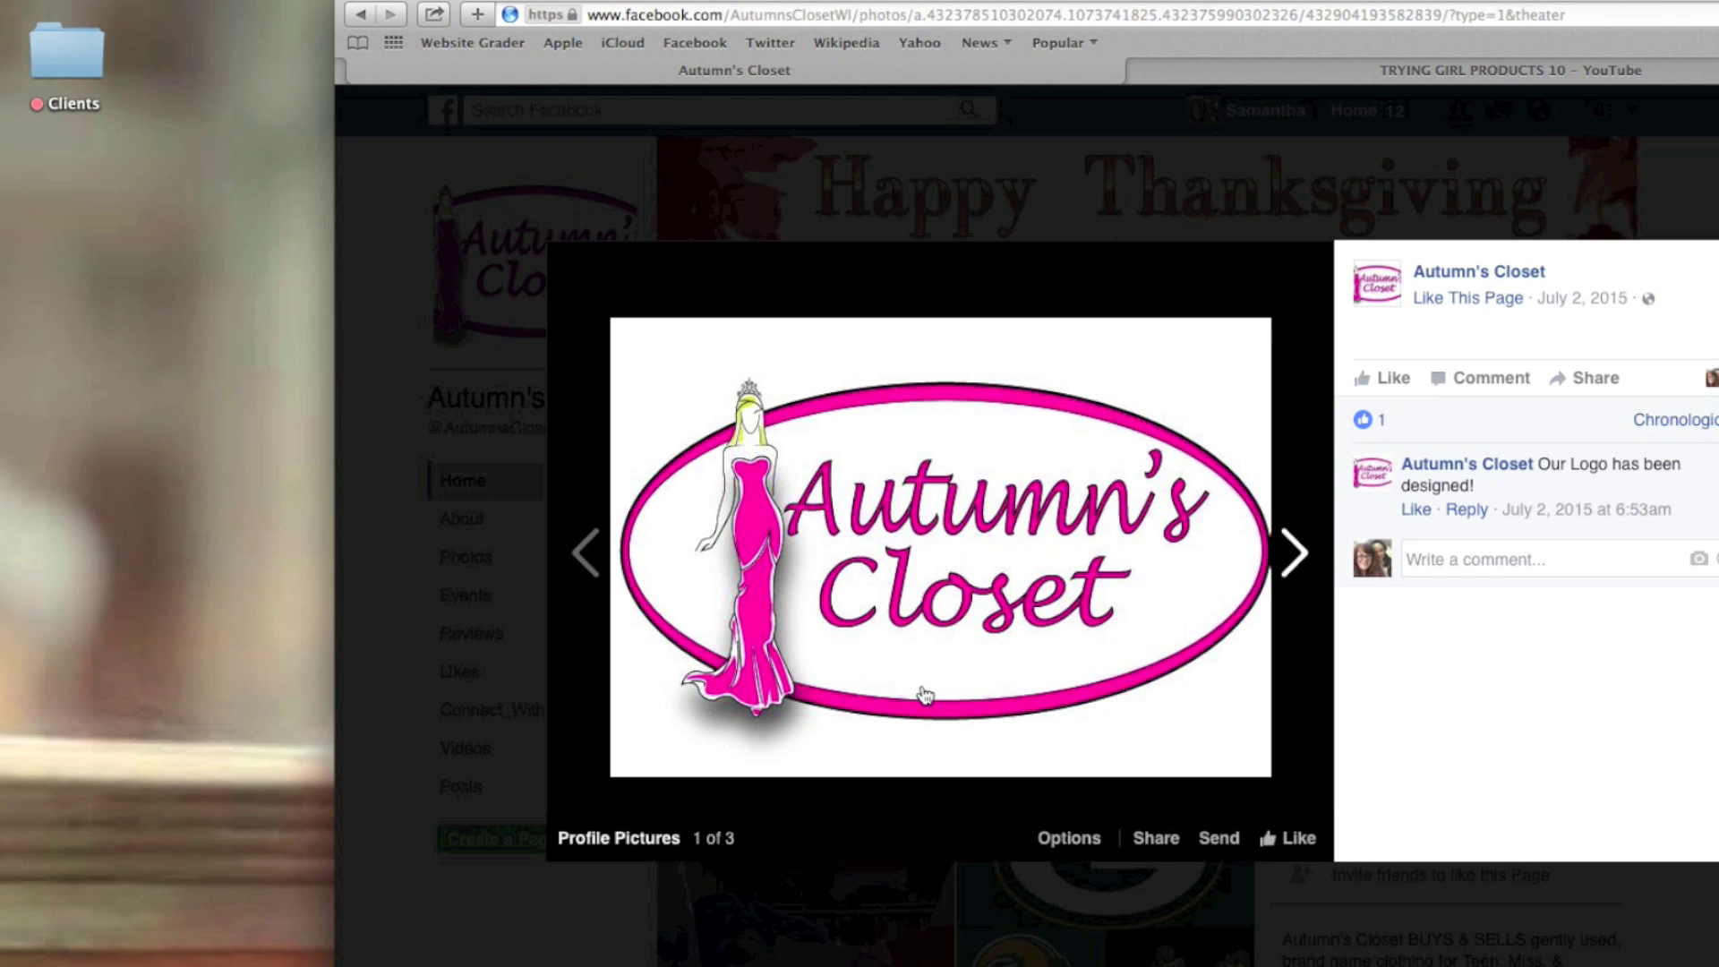
Download the Autumn's Closet logo photo from Facebook, then hide Safari
{"action": "left_click", "coordinate": [1053, 847]}
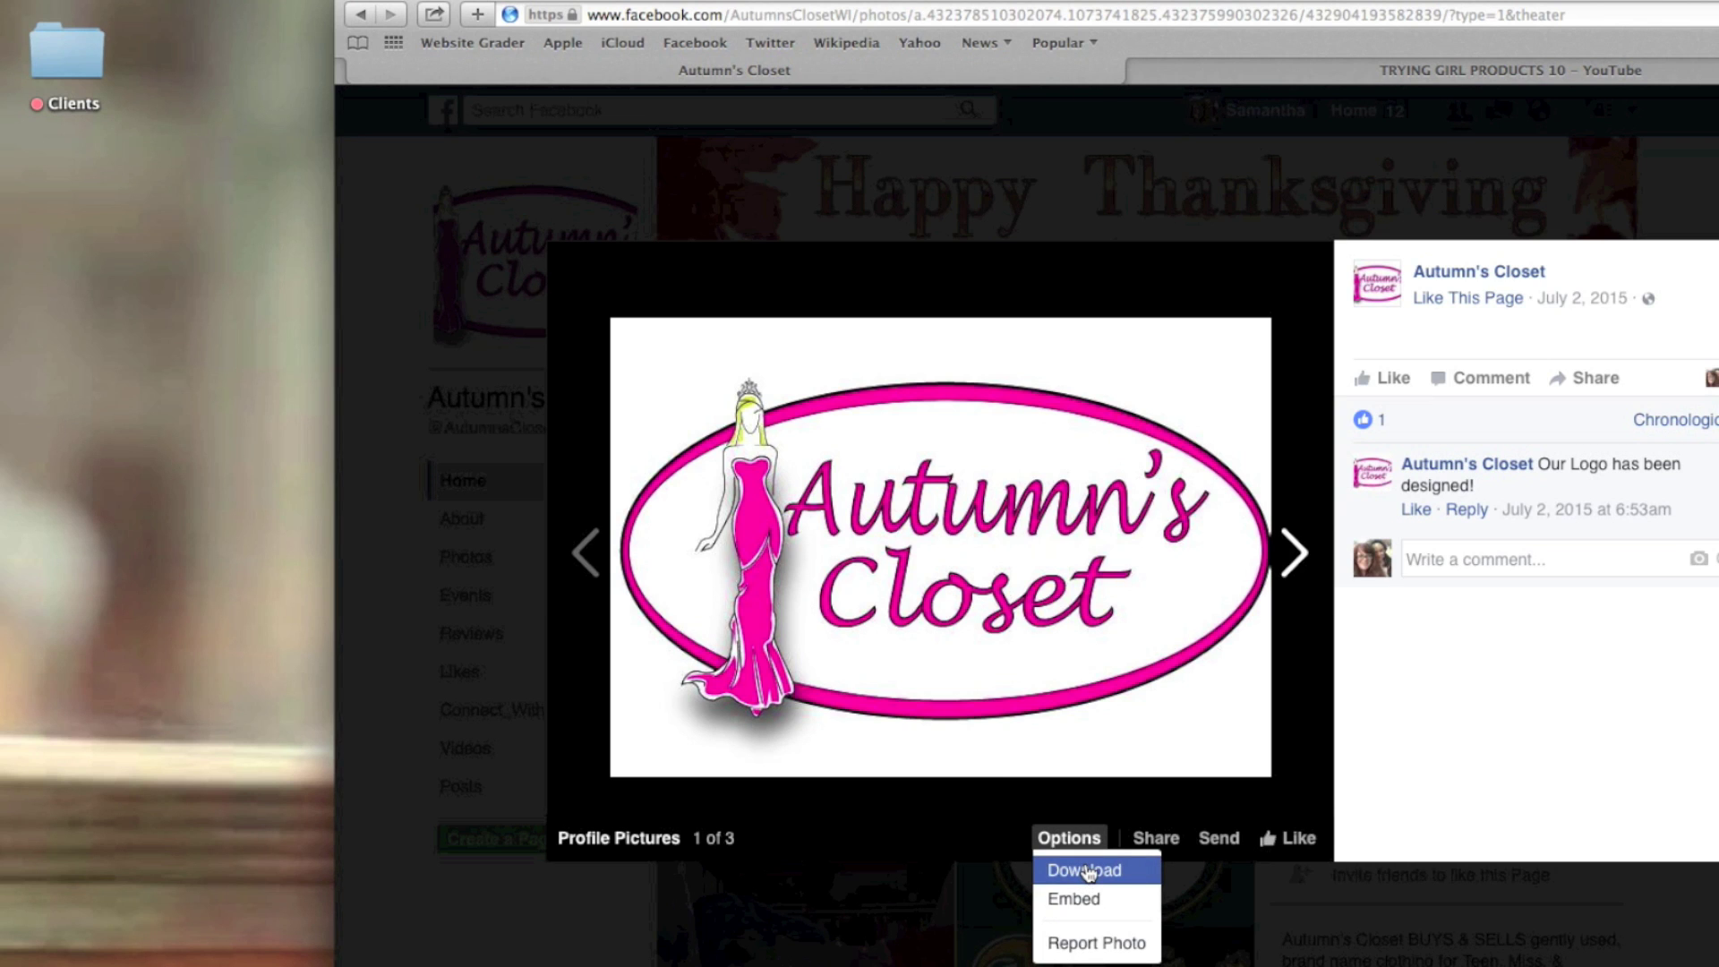
{"action": "left_click", "coordinate": [1088, 873]}
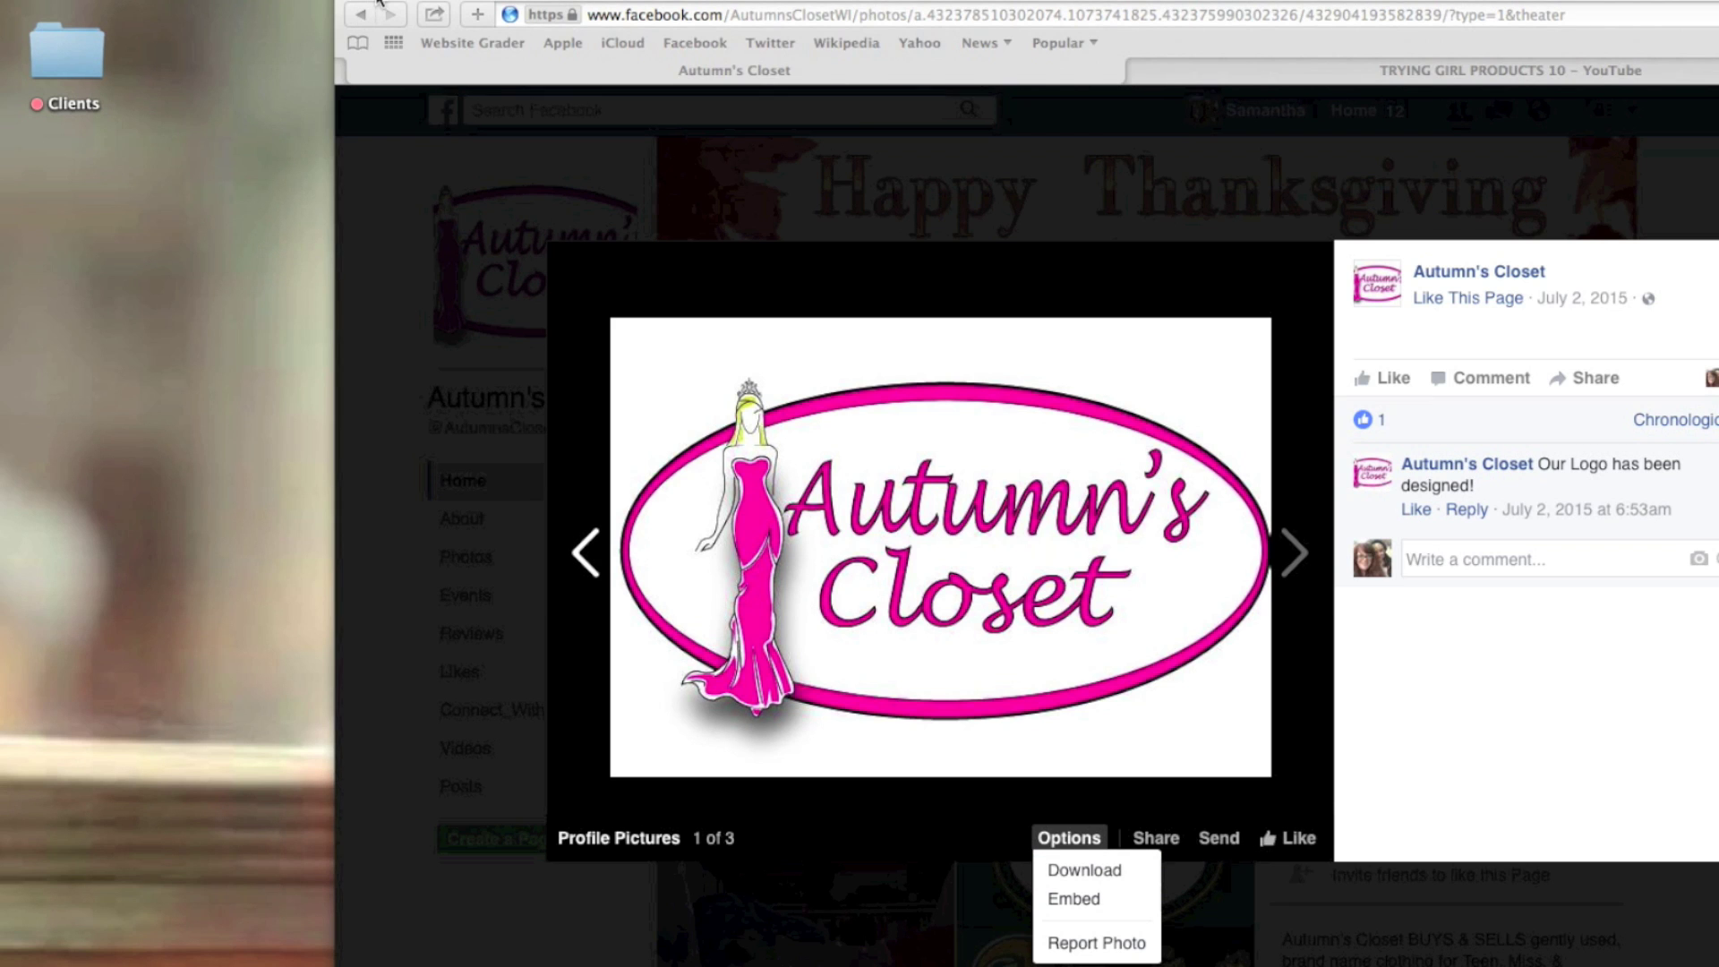
{"action": "key", "text": "super+h"}
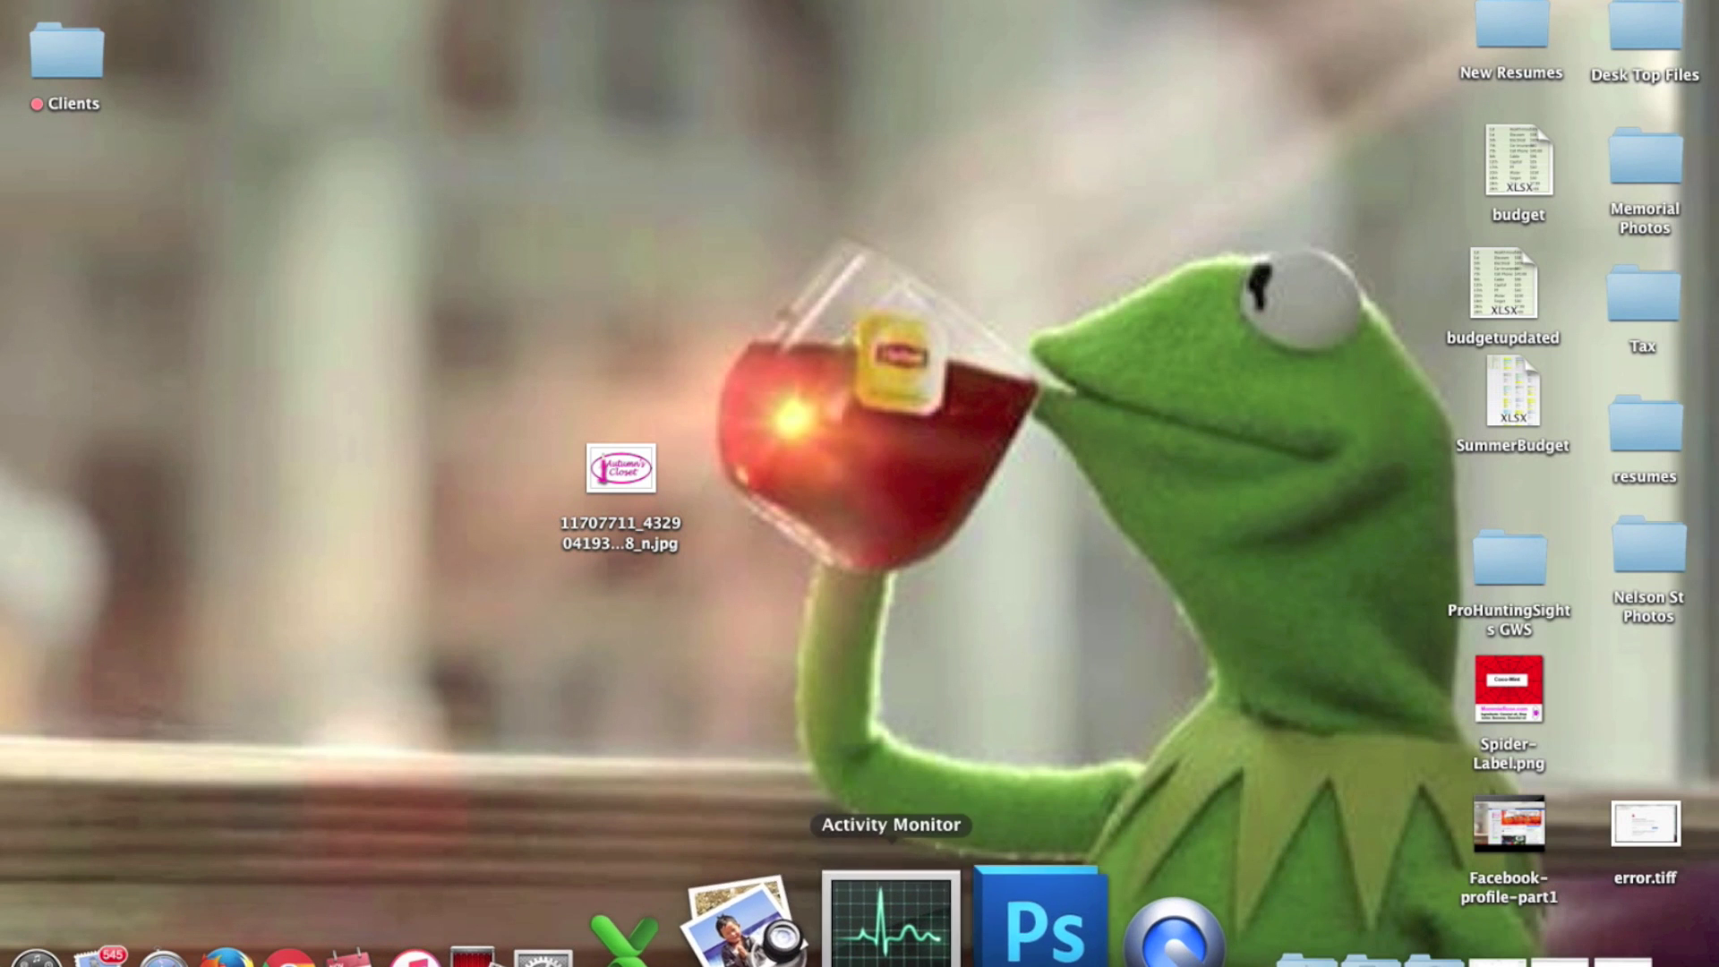
Launch Photoshop and open the downloaded Autumn's Closet logo JPEG from the Desktop
{"action": "left_click", "coordinate": [976, 927]}
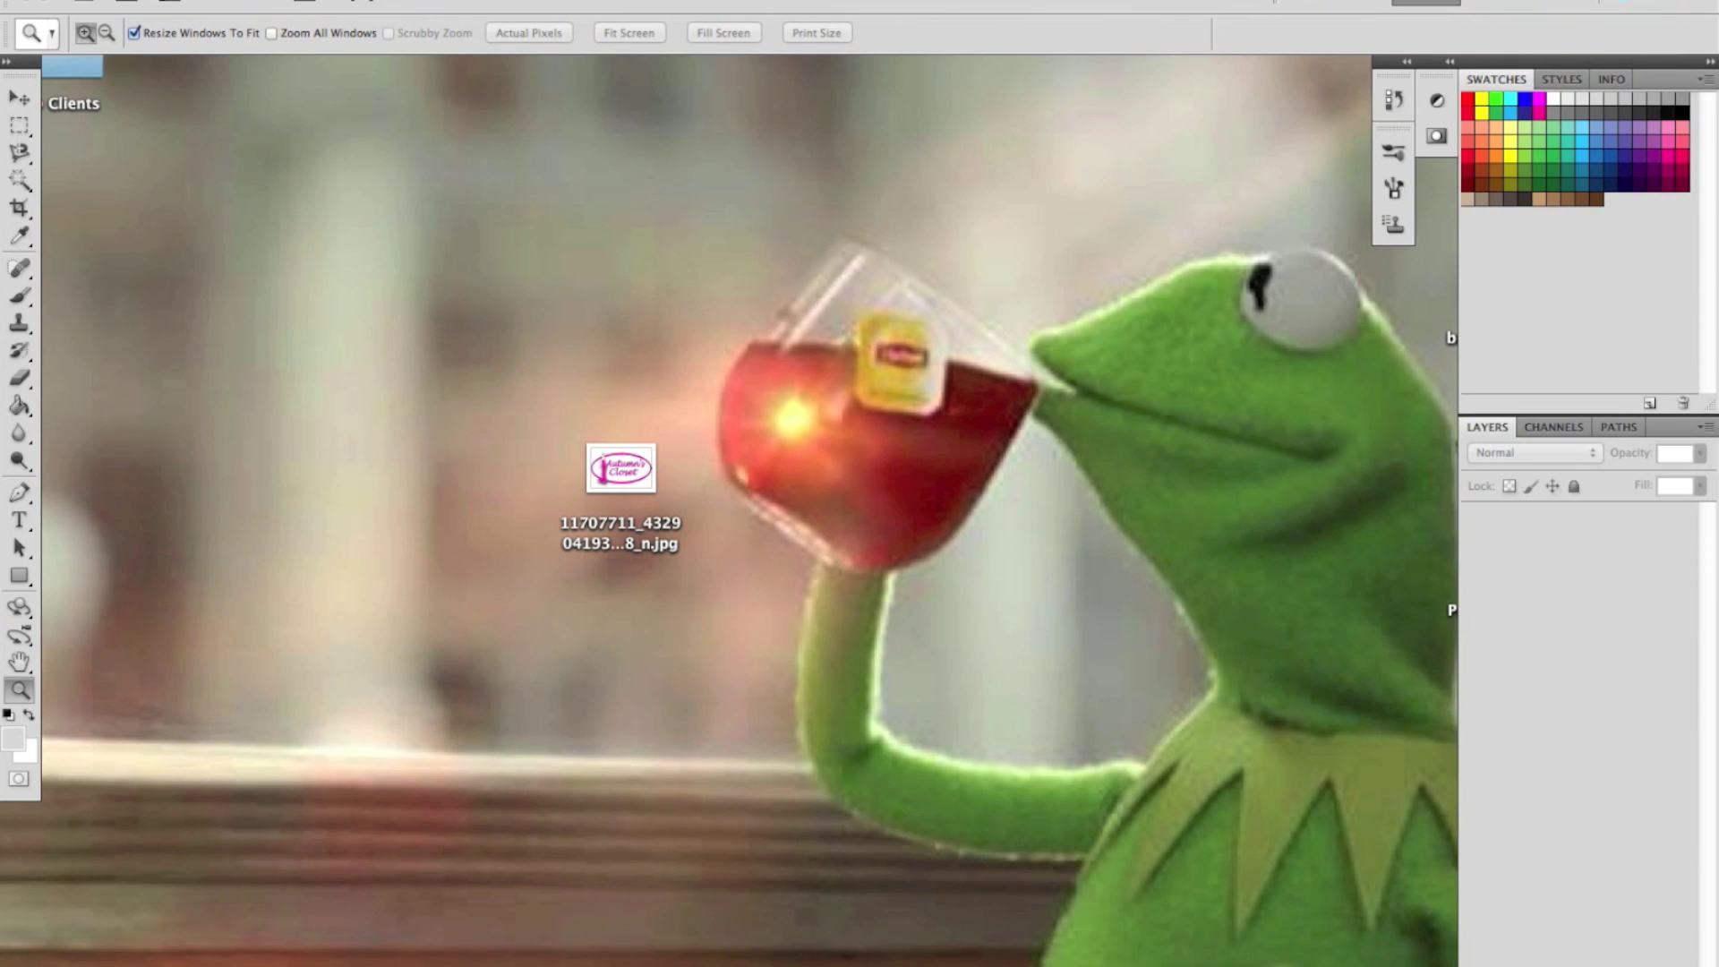
{"action": "left_click", "coordinate": [184, 0]}
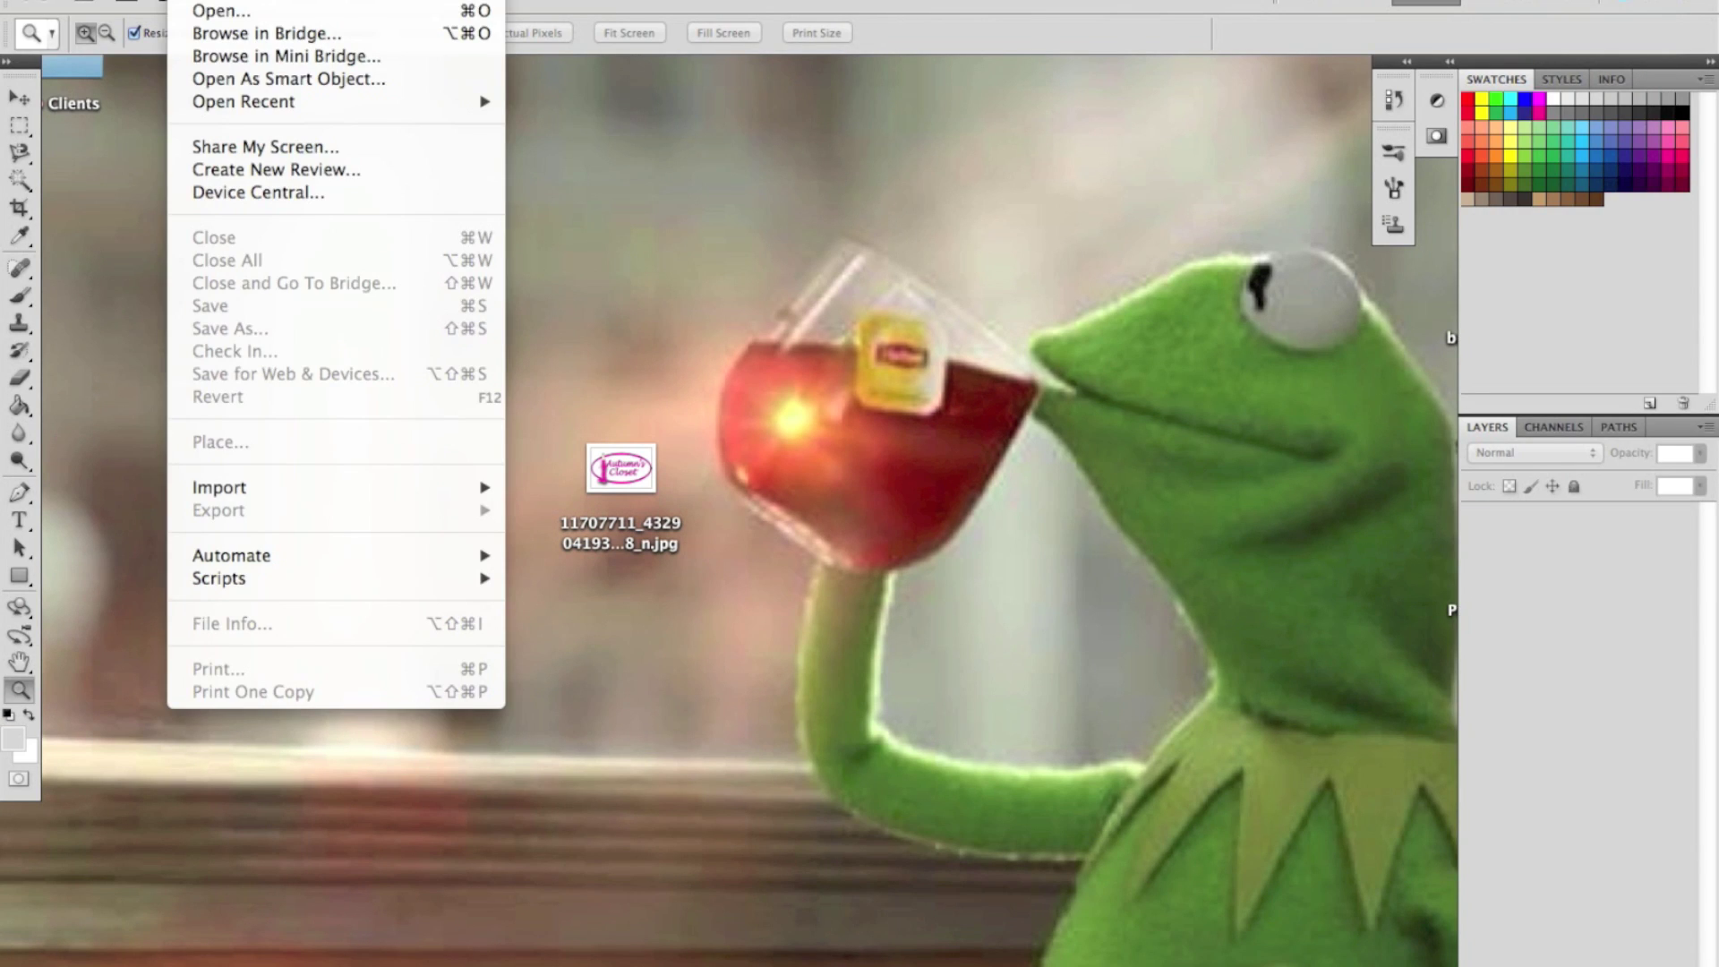
{"action": "left_click", "coordinate": [215, 8]}
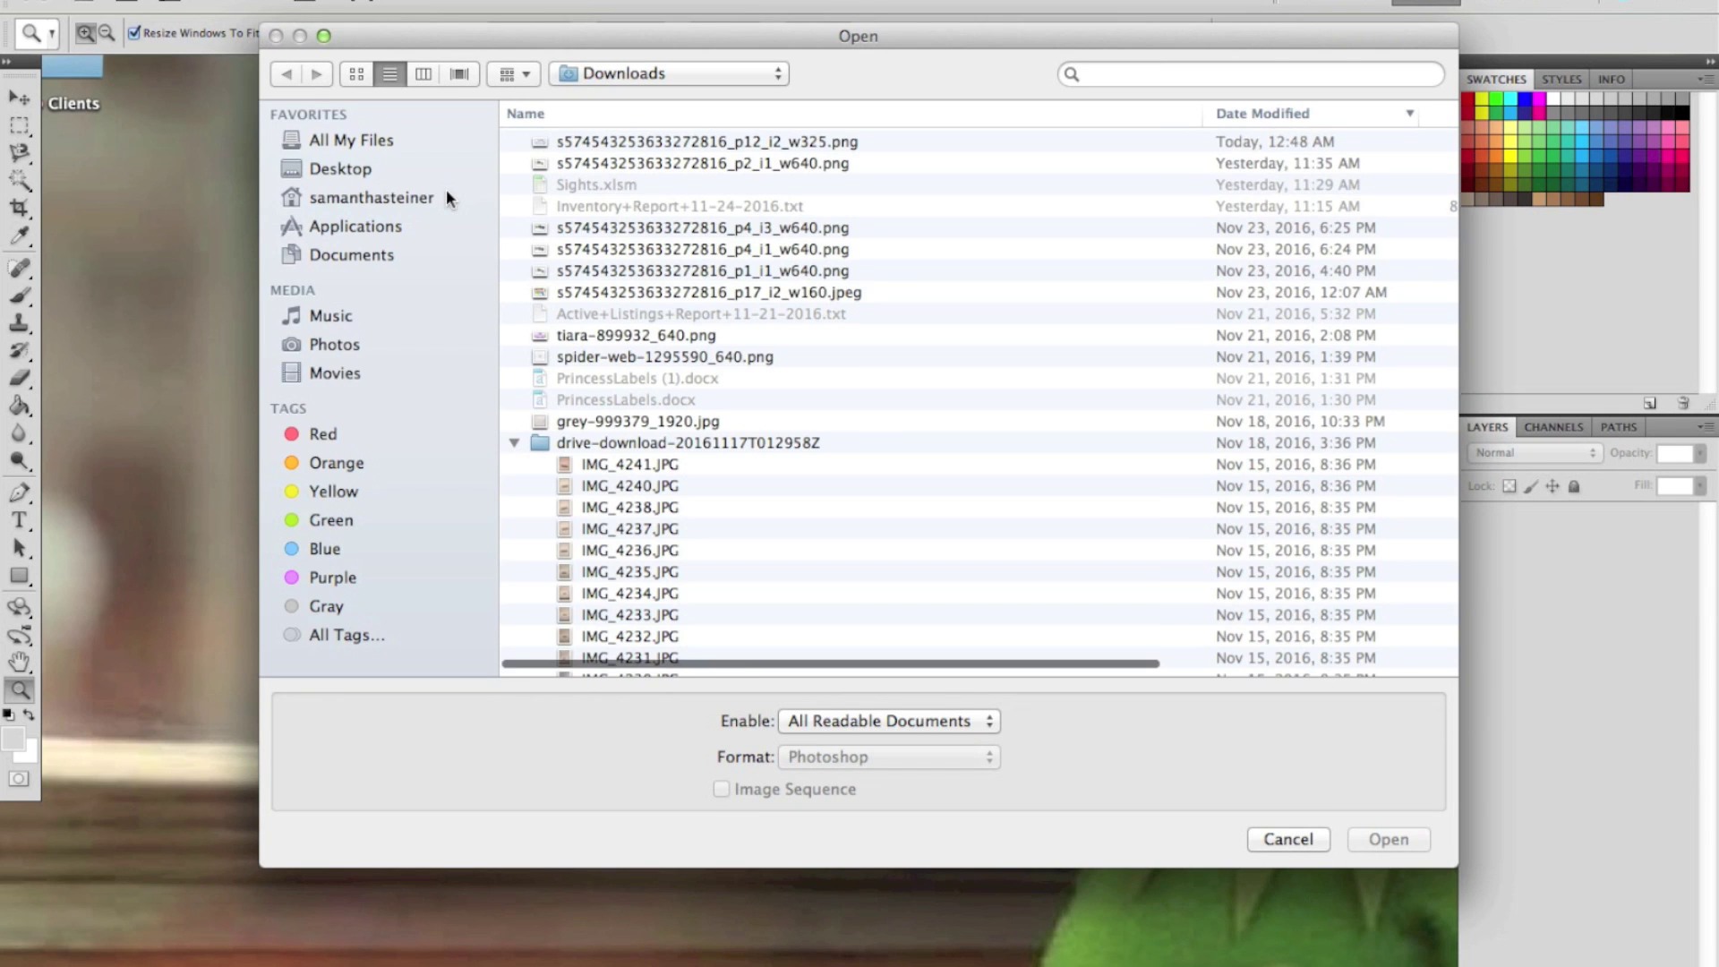
{"action": "left_click", "coordinate": [340, 168]}
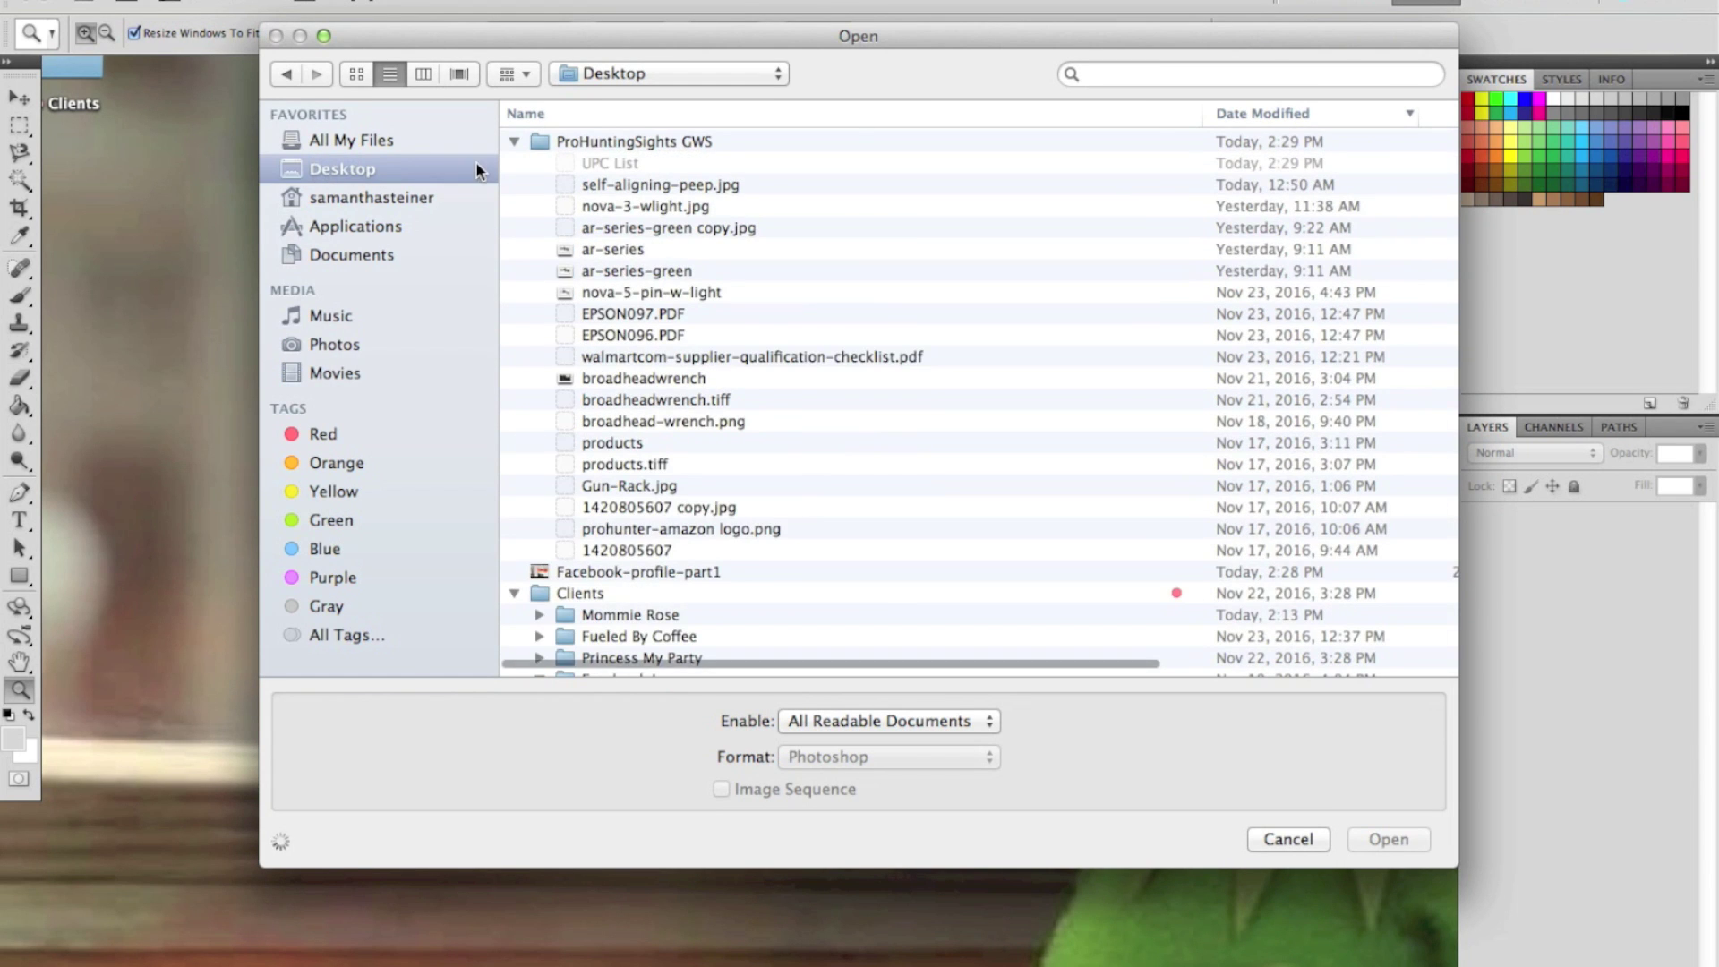
{"action": "left_click", "coordinate": [519, 140]}
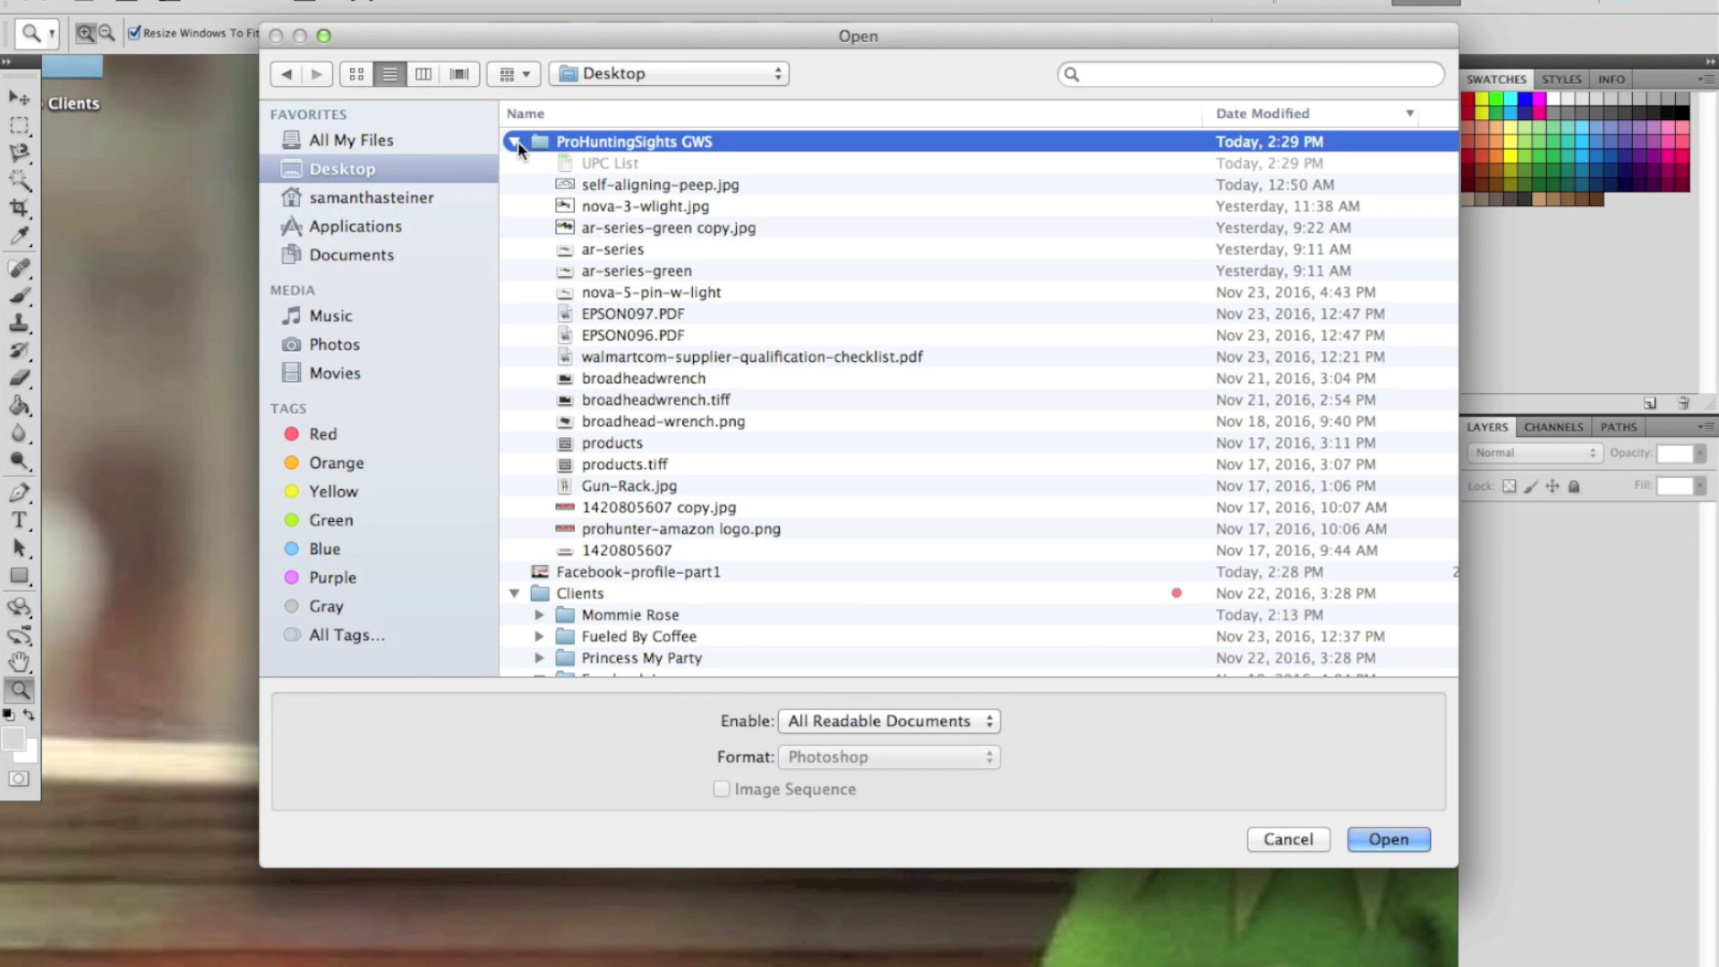
{"action": "left_click", "coordinate": [515, 142]}
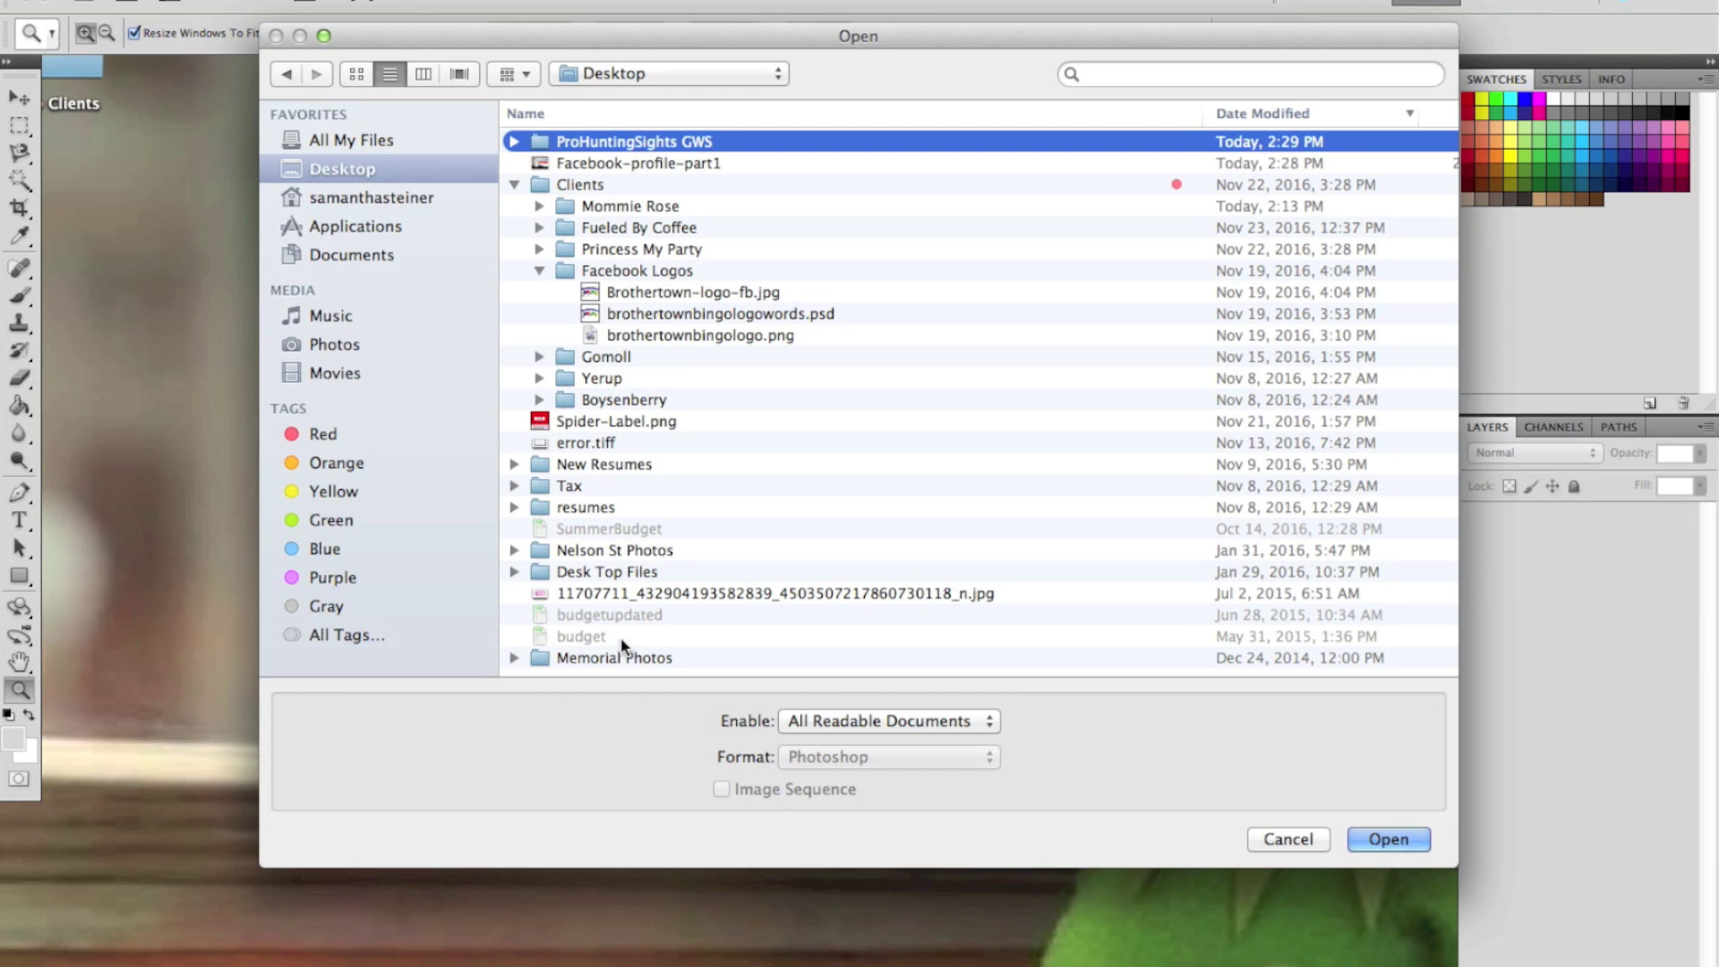
{"action": "left_click", "coordinate": [623, 589]}
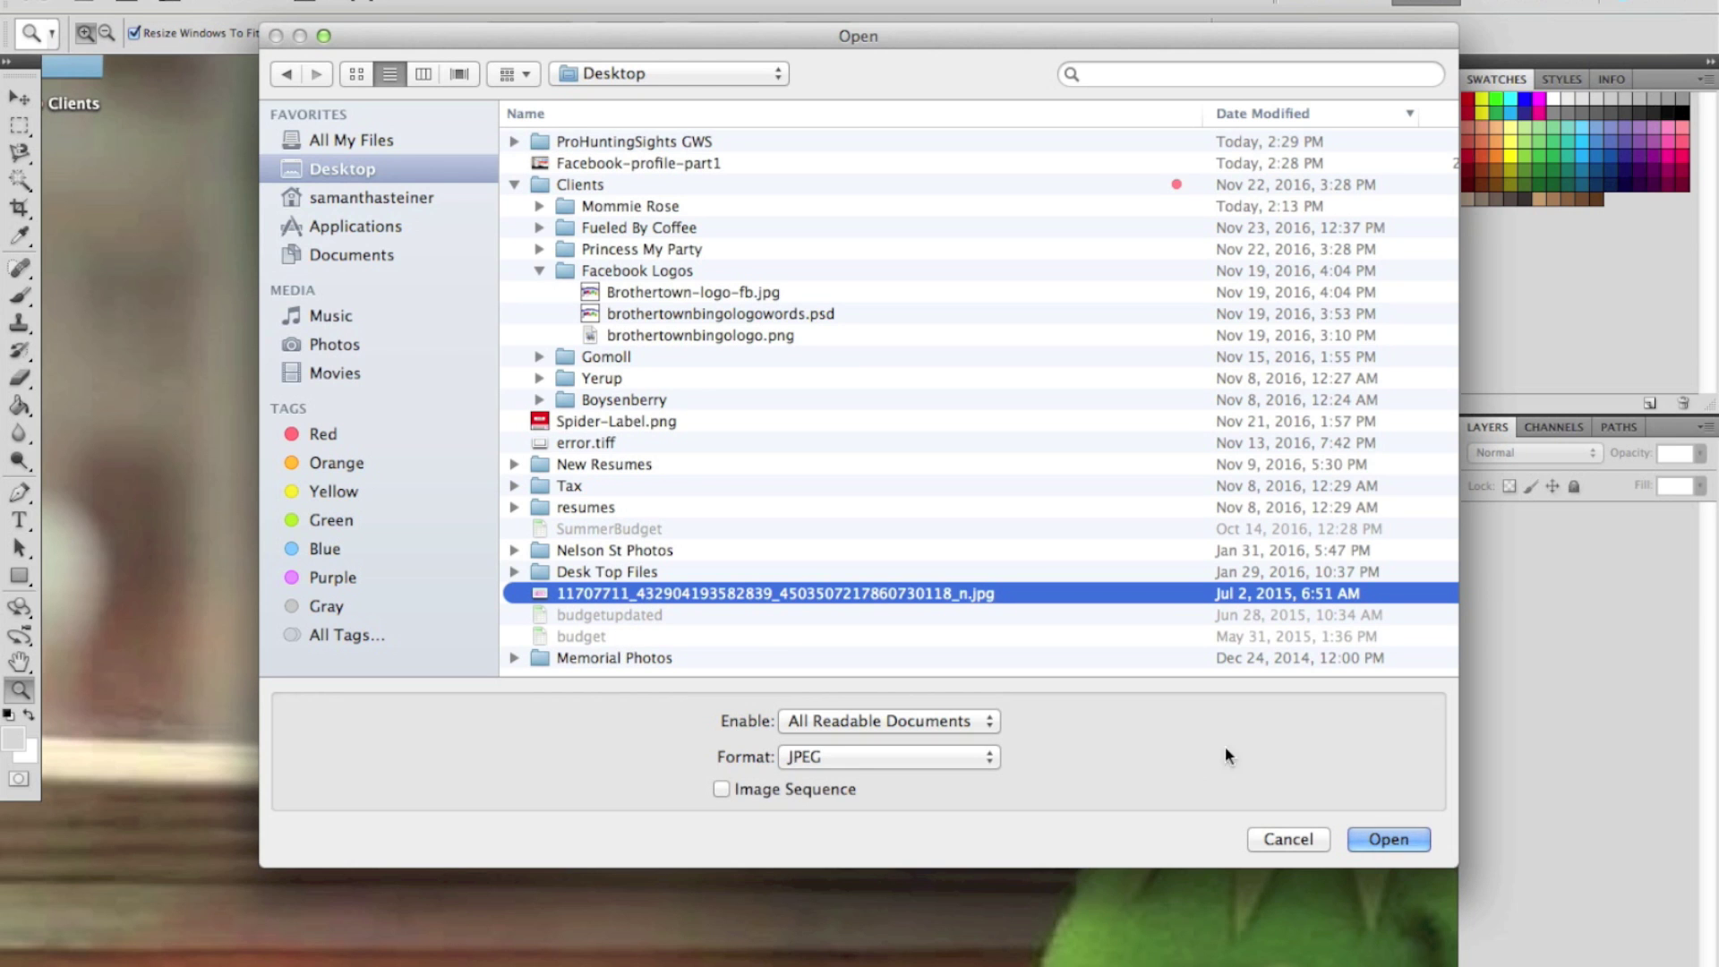
{"action": "left_click", "coordinate": [1392, 841]}
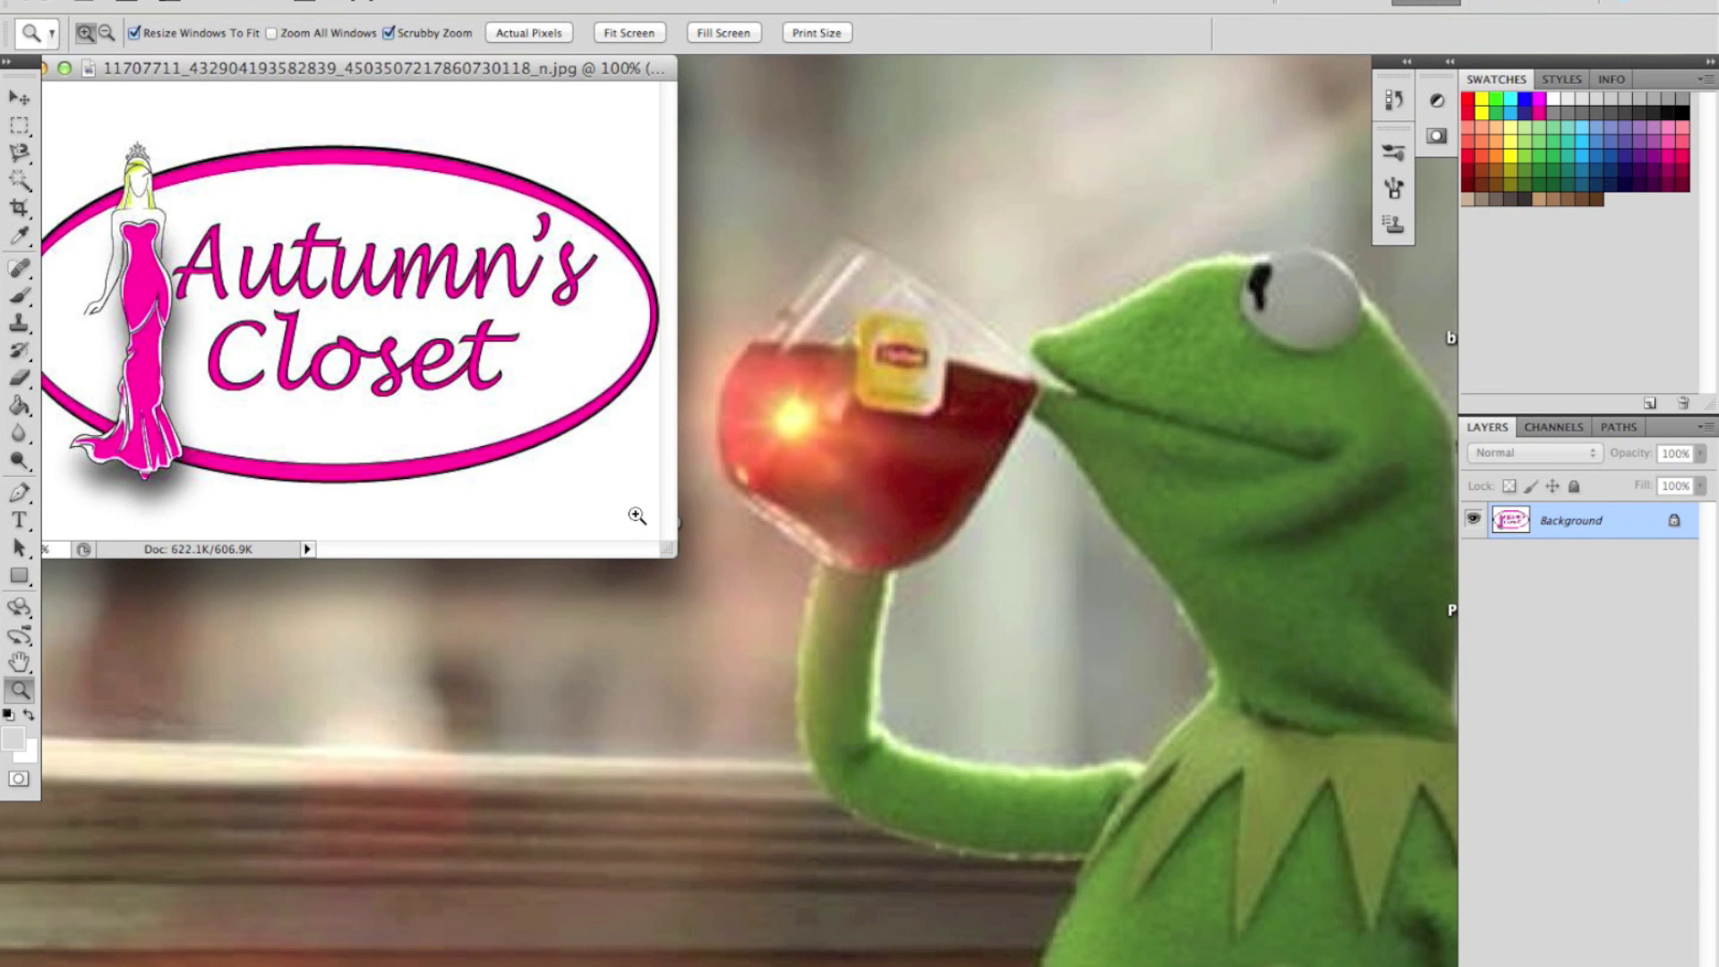
Enlarge the document window and check in Image Size that the logo is 553 × 384 pixels
{"action": "left_click_drag", "start_coordinate": [667, 552], "coordinate": [1254, 856]}
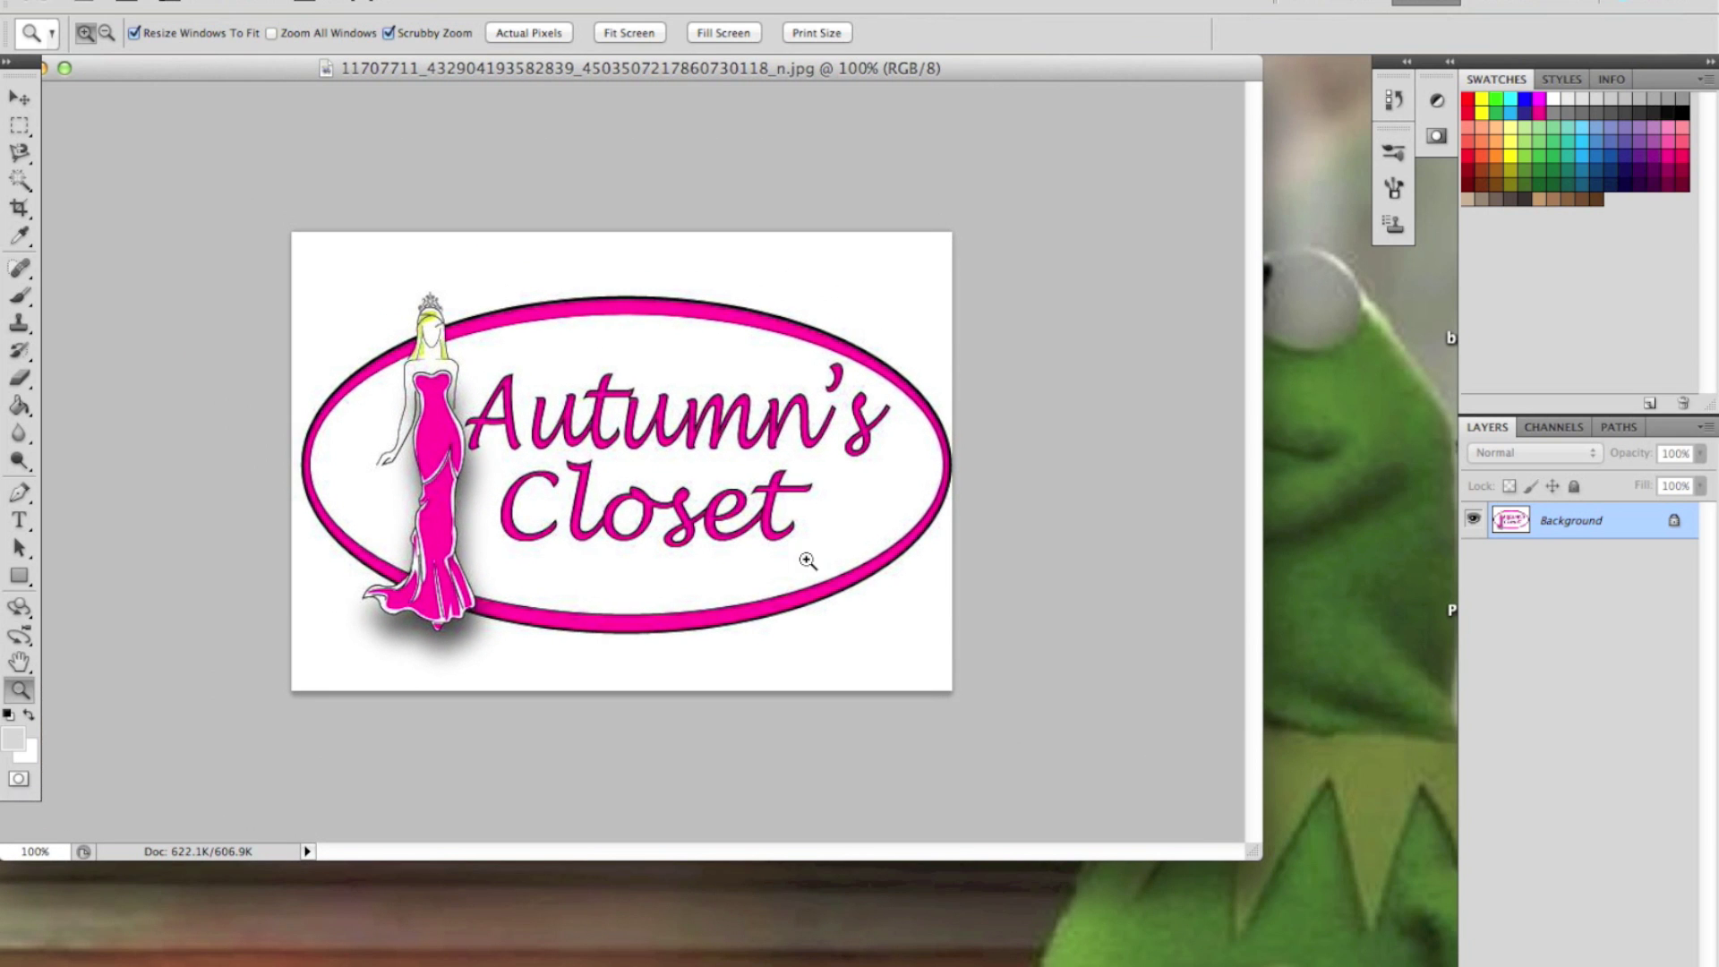
{"action": "left_click", "coordinate": [295, 1]}
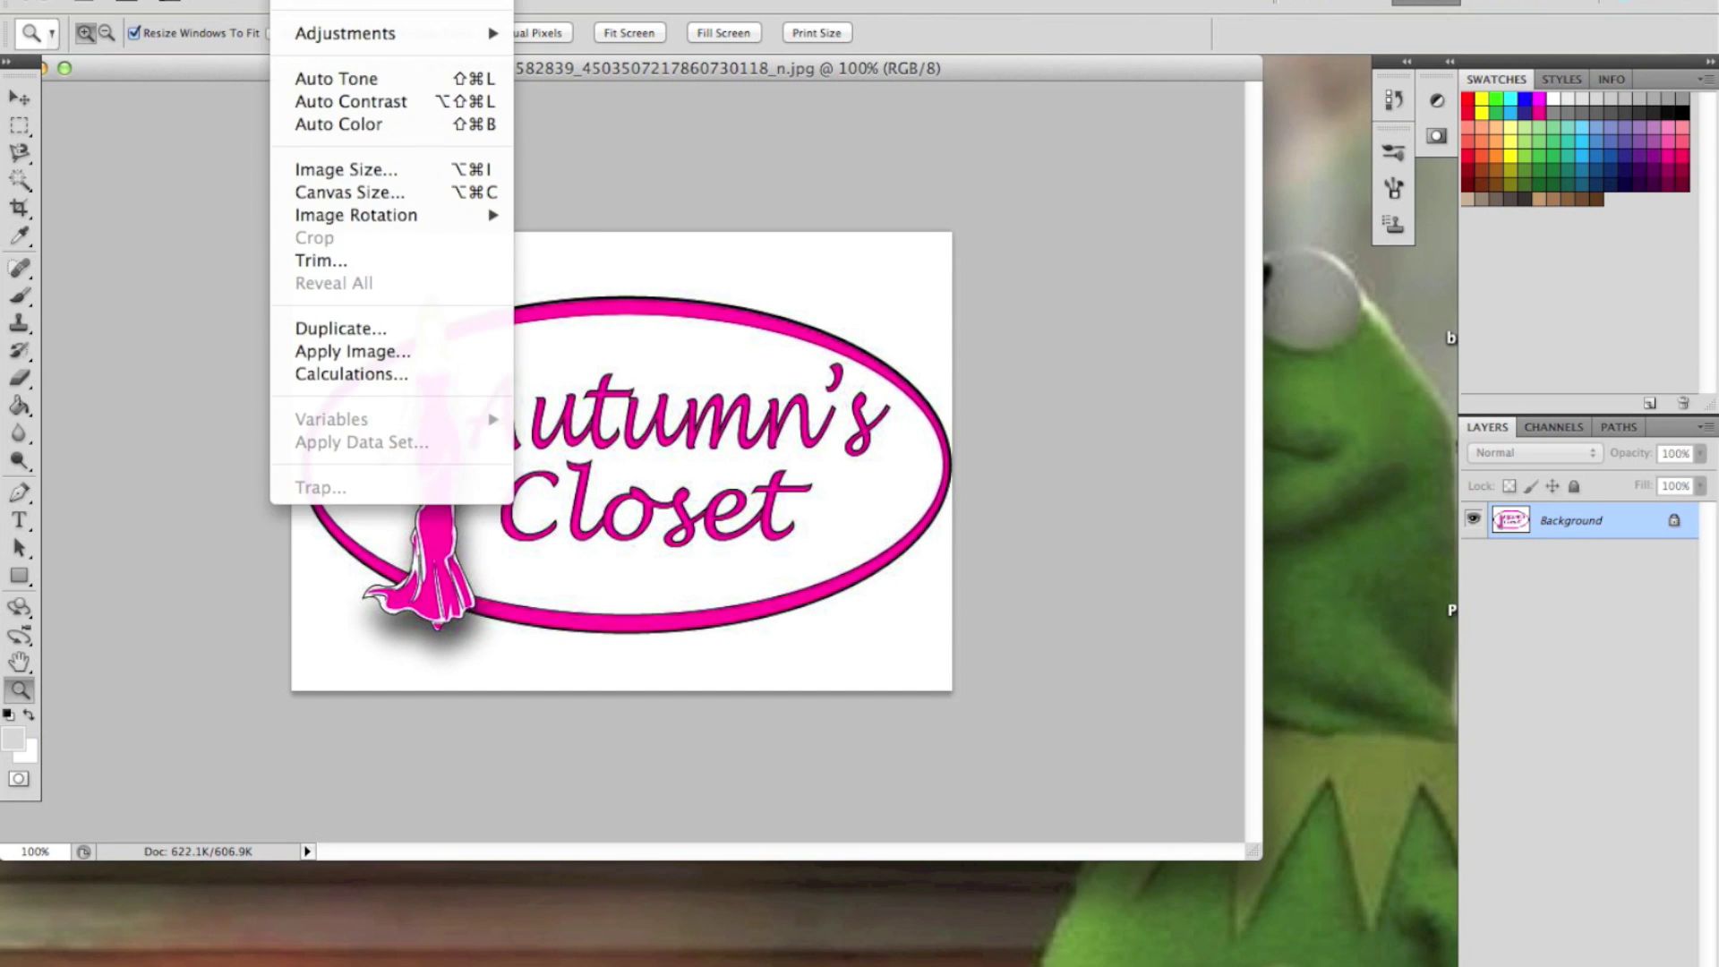
{"action": "left_click", "coordinate": [341, 170]}
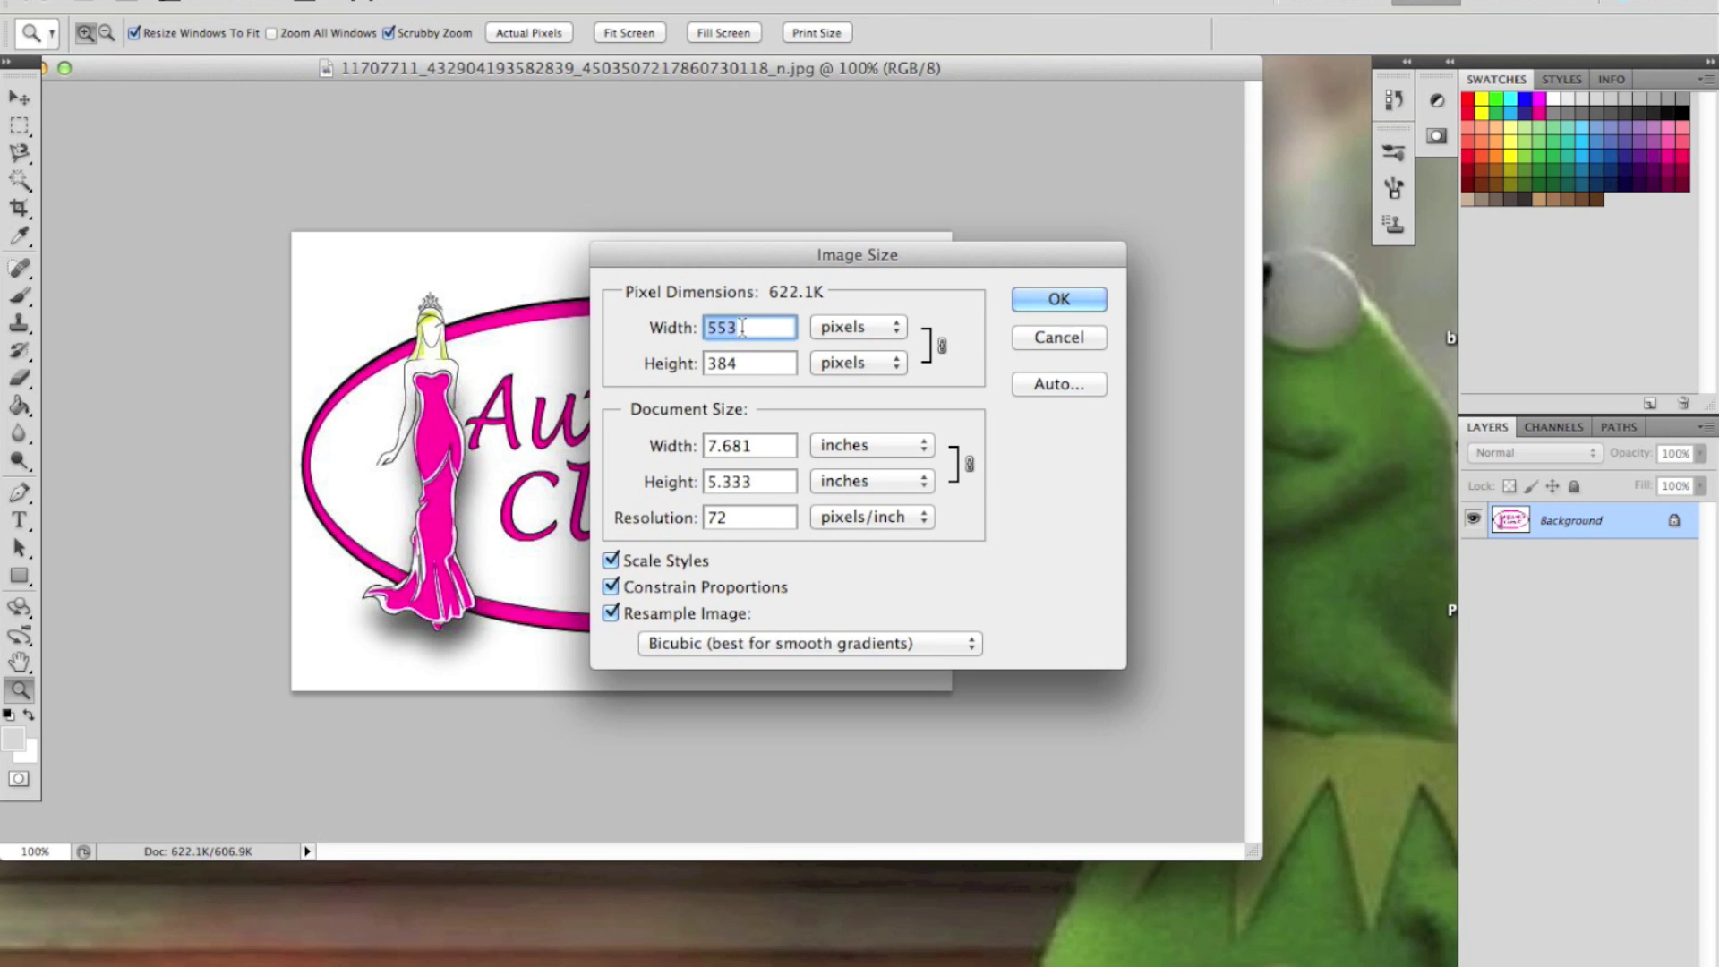
{"action": "left_click", "coordinate": [1062, 337]}
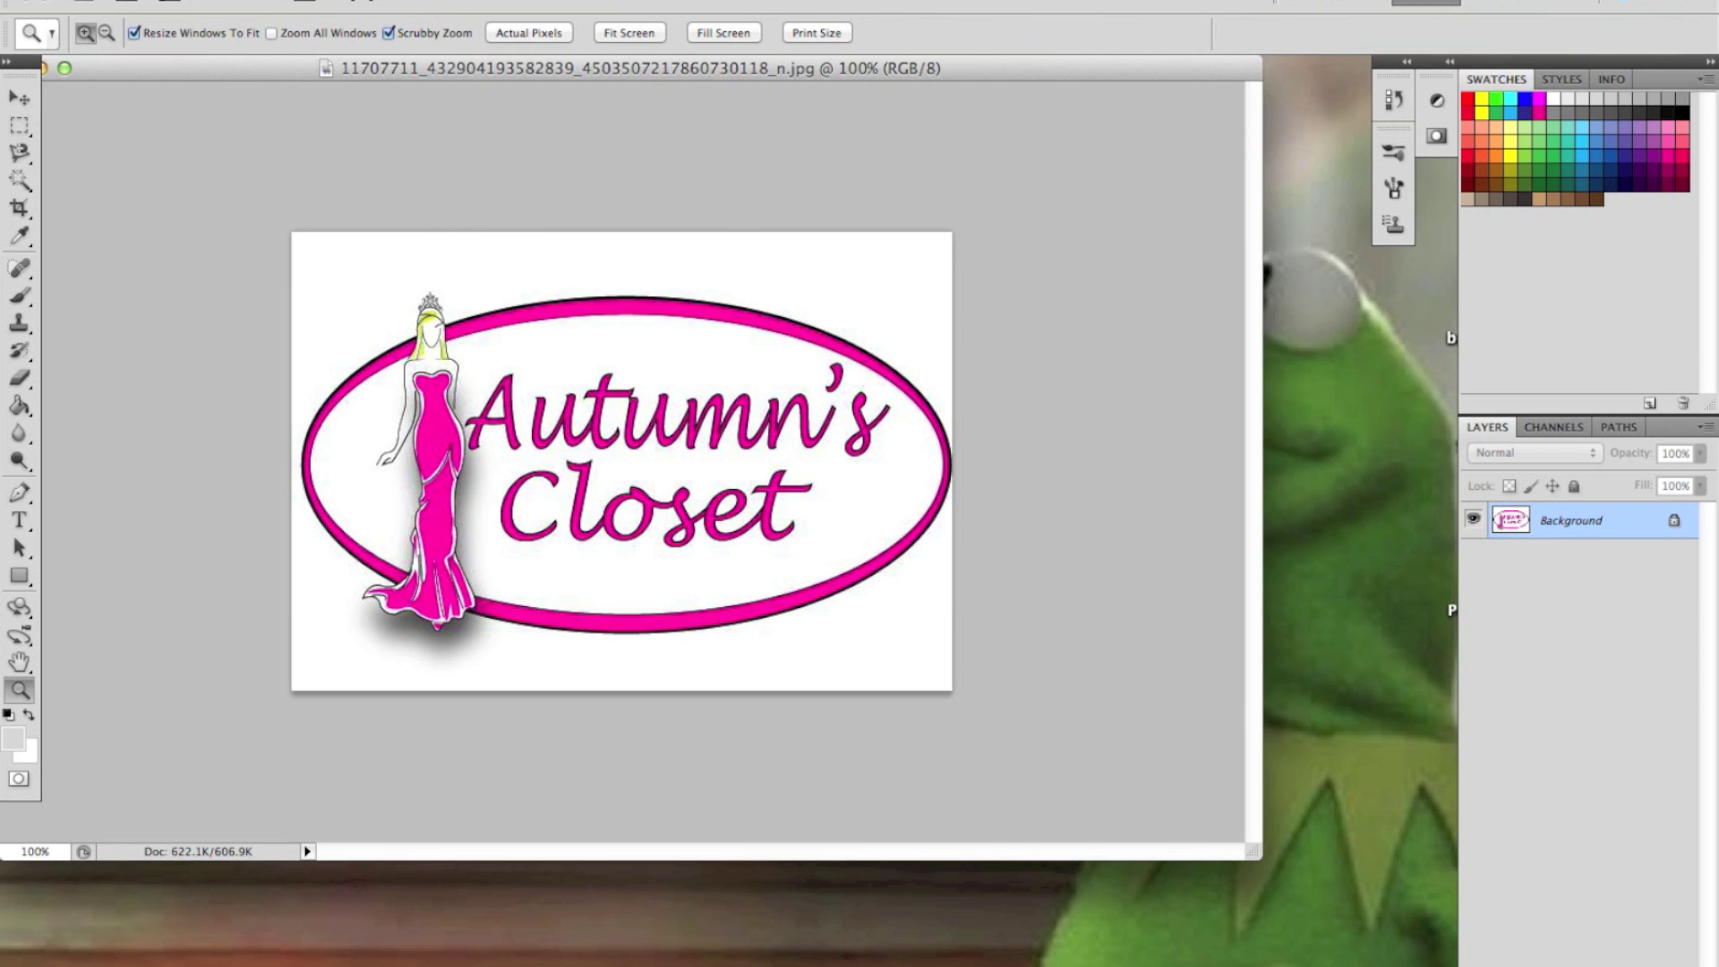
{"action": "left_click", "coordinate": [291, 1]}
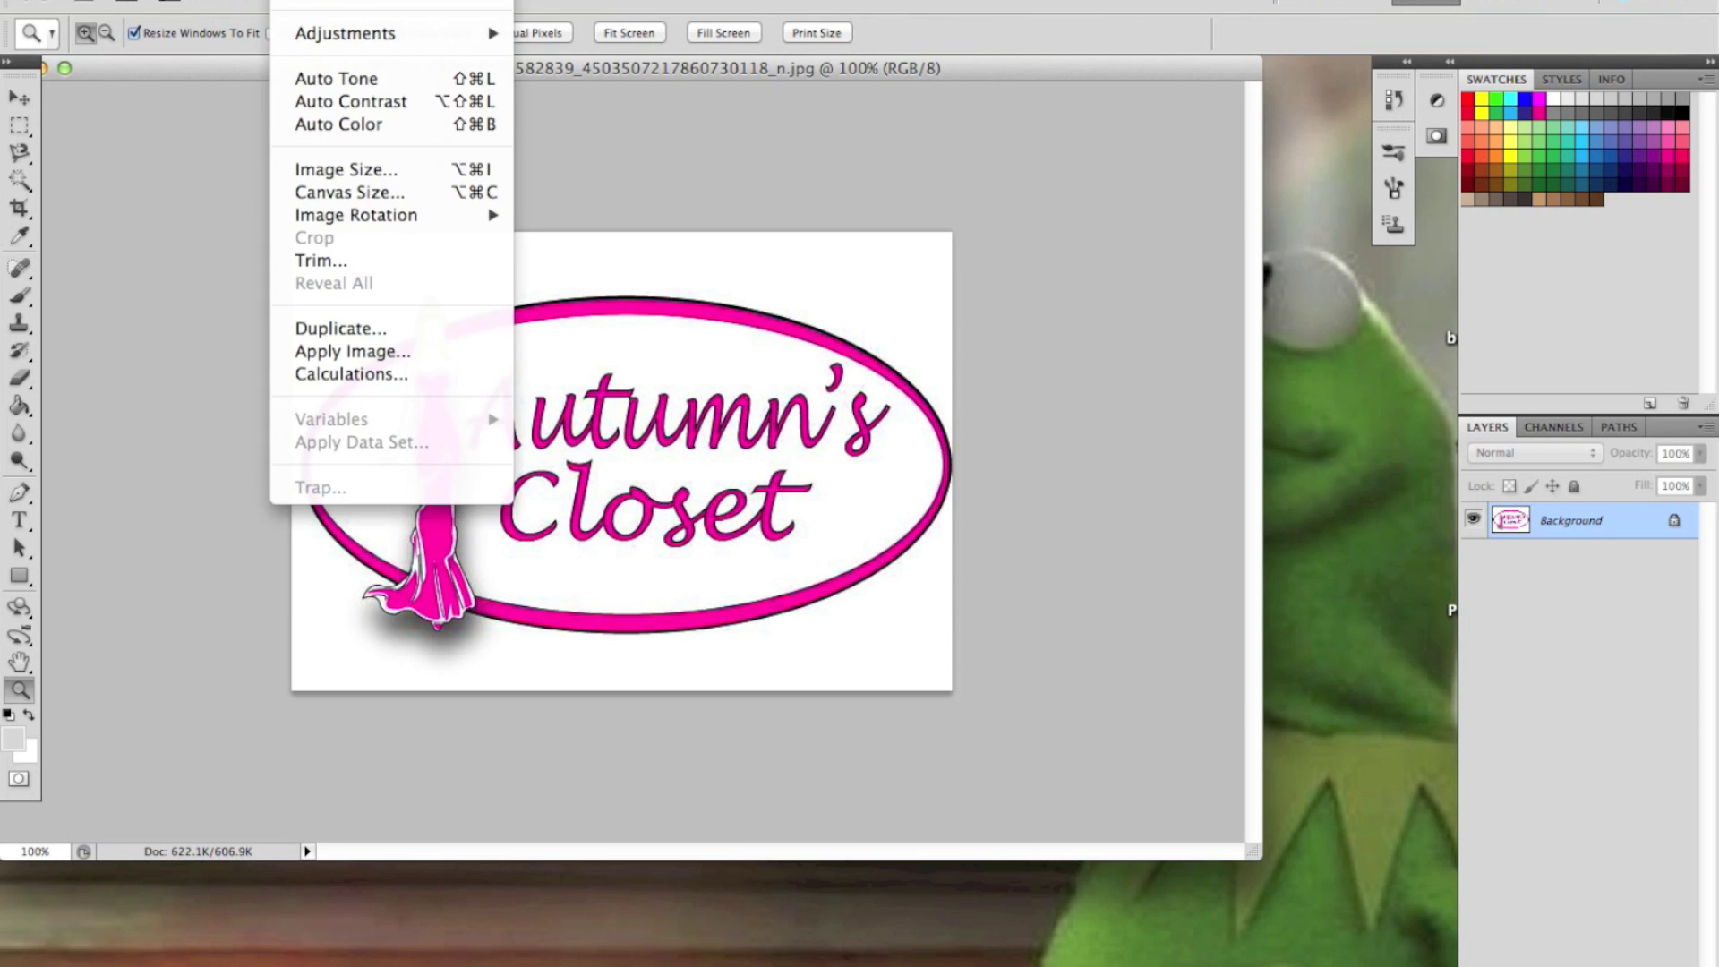
Set the canvas height to 553 pixels to make a 553 × 553 square
{"action": "left_click", "coordinate": [347, 192]}
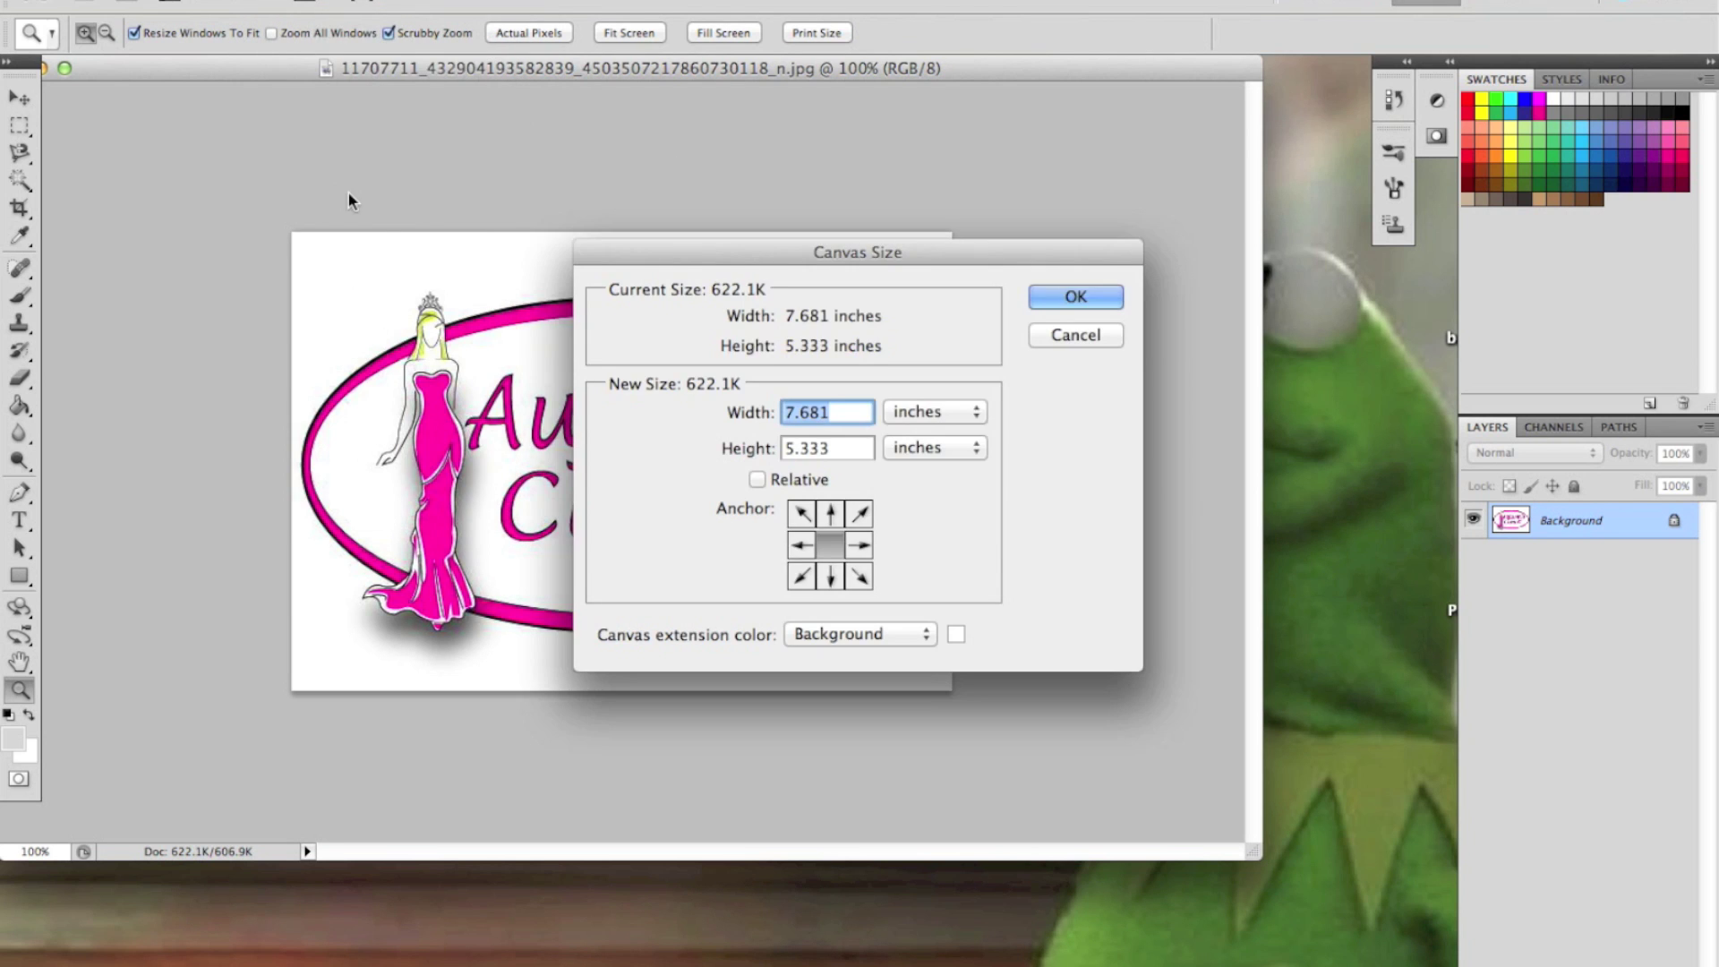
{"action": "left_click", "coordinate": [958, 415]}
{"action": "left_click", "coordinate": [953, 390]}
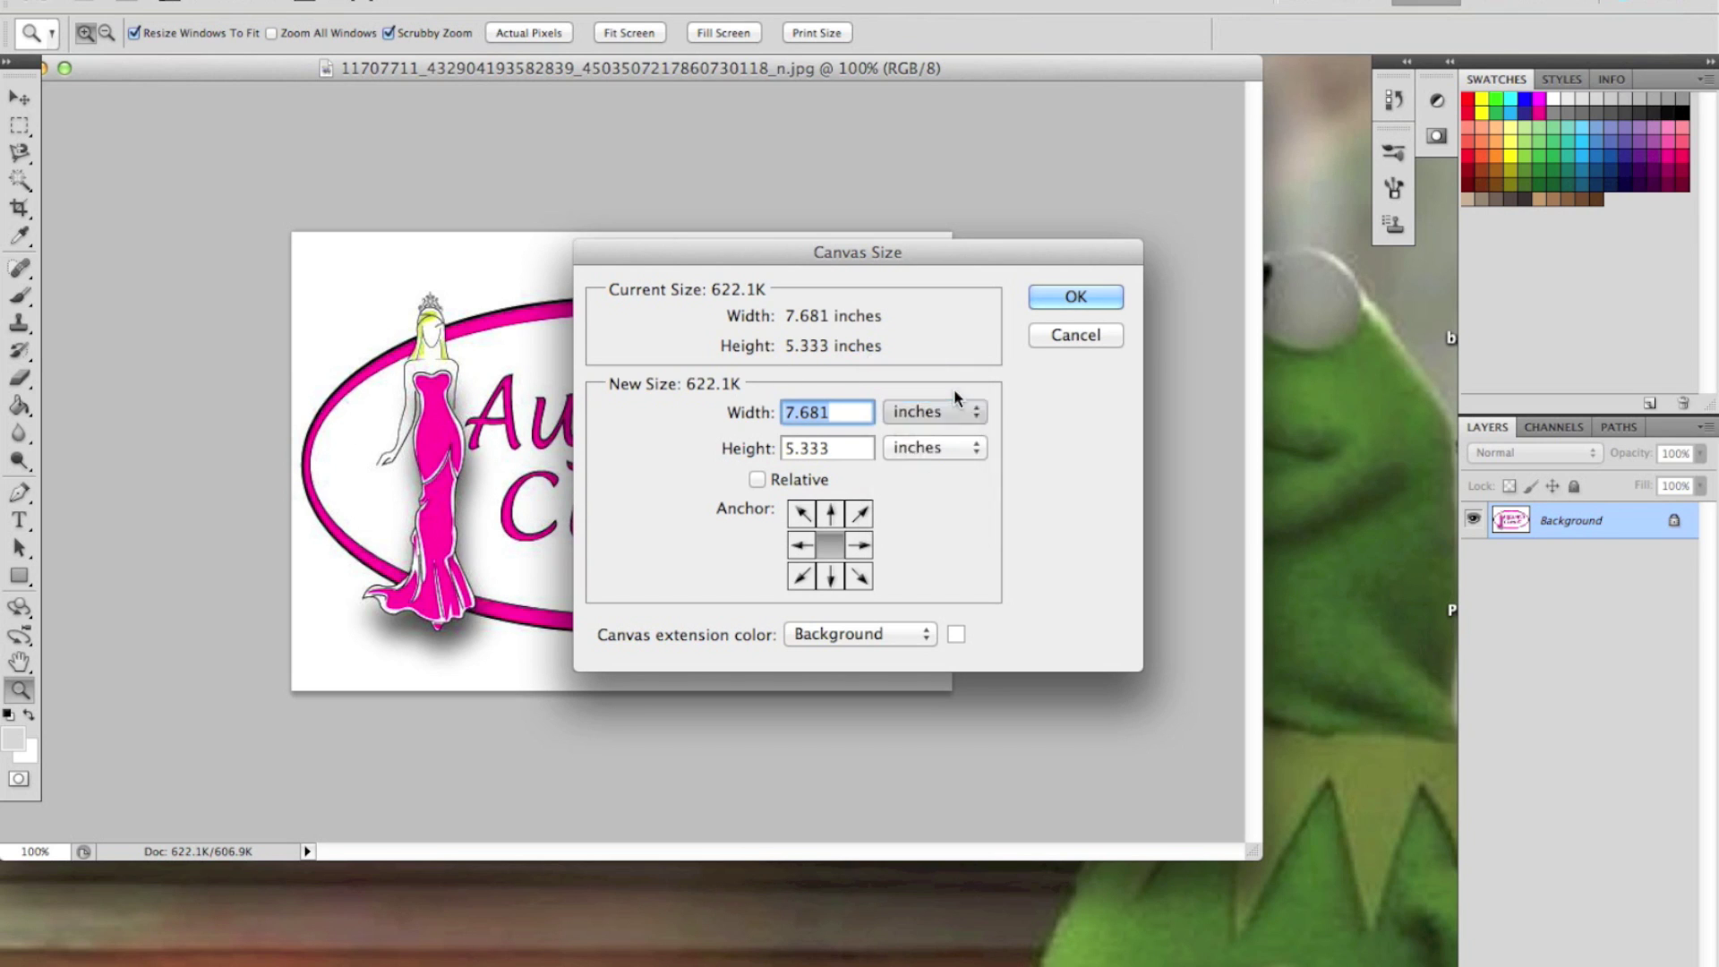
{"action": "left_click", "coordinate": [847, 446]}
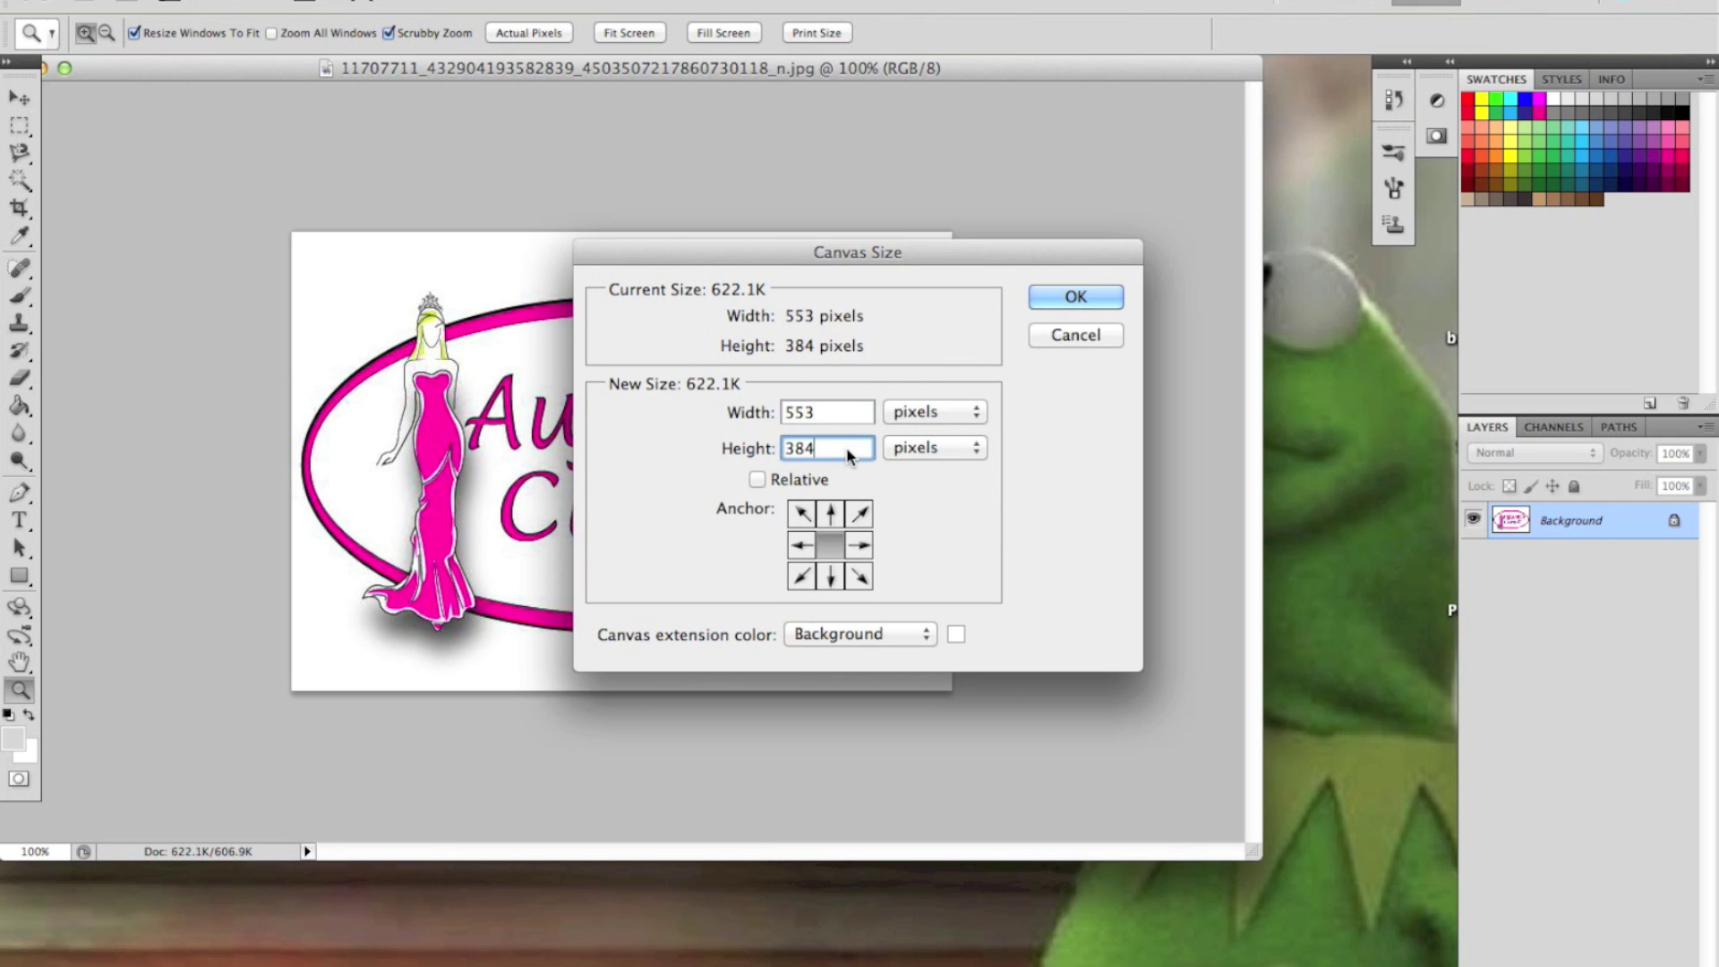
{"action": "key", "text": "BackSpace"}
{"action": "key", "text": "BackSpace"}
{"action": "key", "text": "BackSpace"}
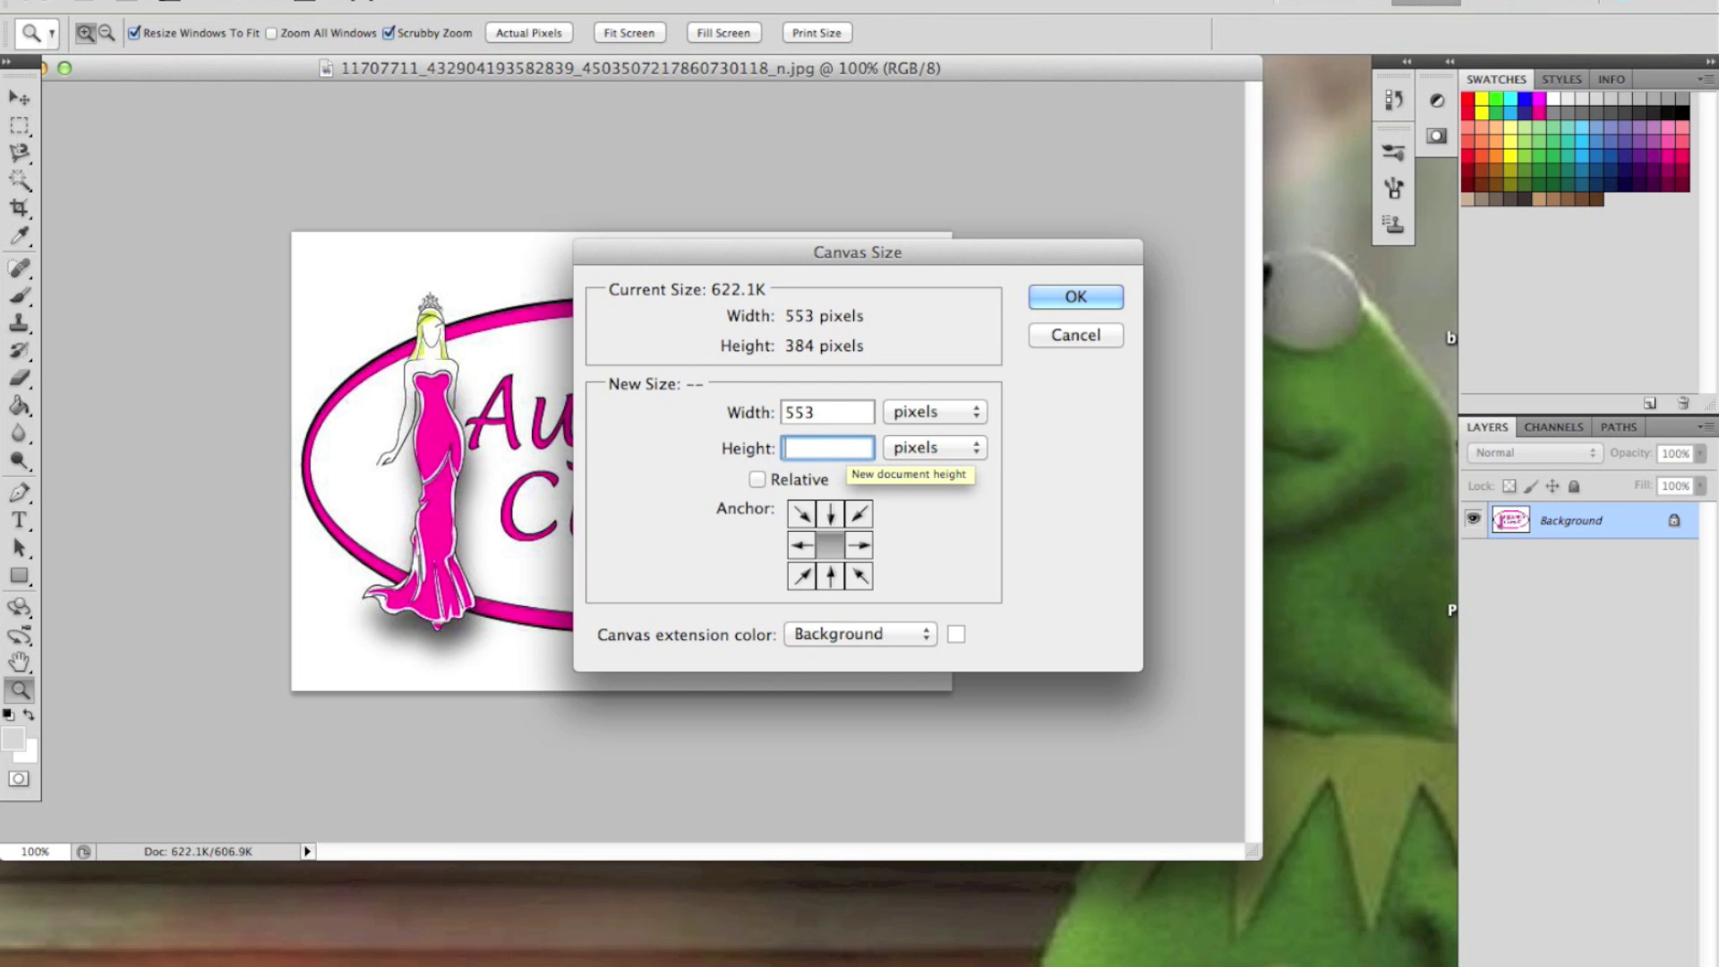
{"action": "type", "text": "553"}
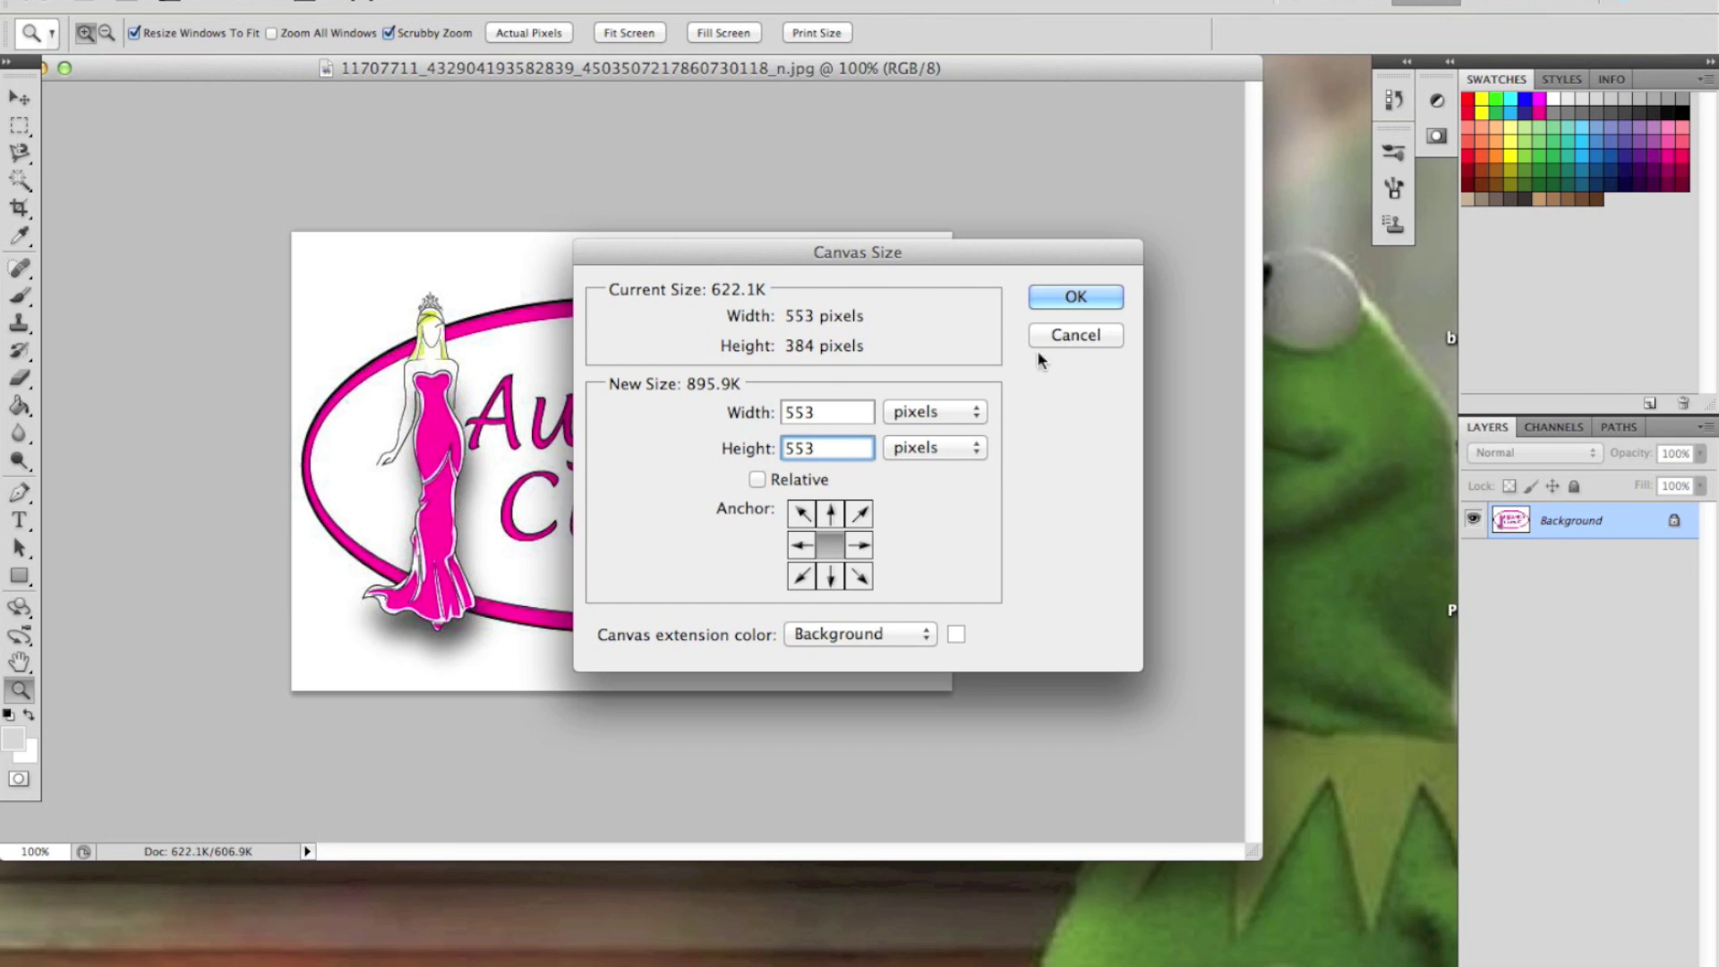
{"action": "left_click", "coordinate": [1068, 303]}
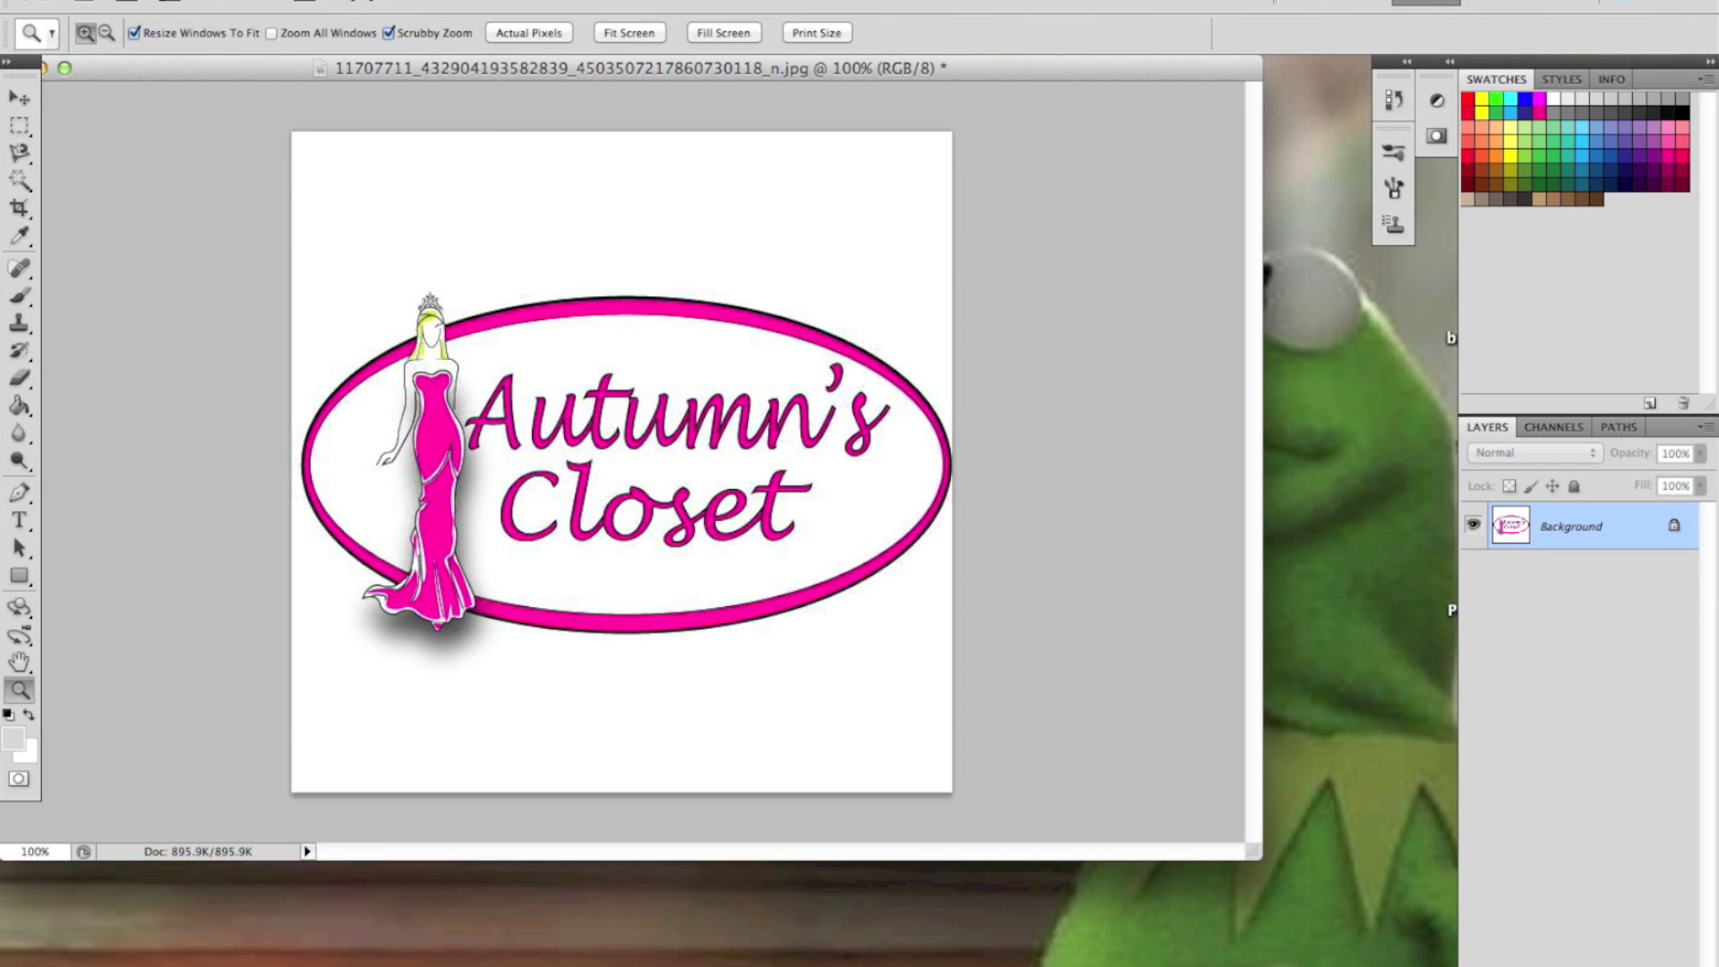
Enlarge the canvas to 565 × 565 pixels for a white margin on every side
{"action": "left_click", "coordinate": [183, 1]}
{"action": "left_click", "coordinate": [291, 2]}
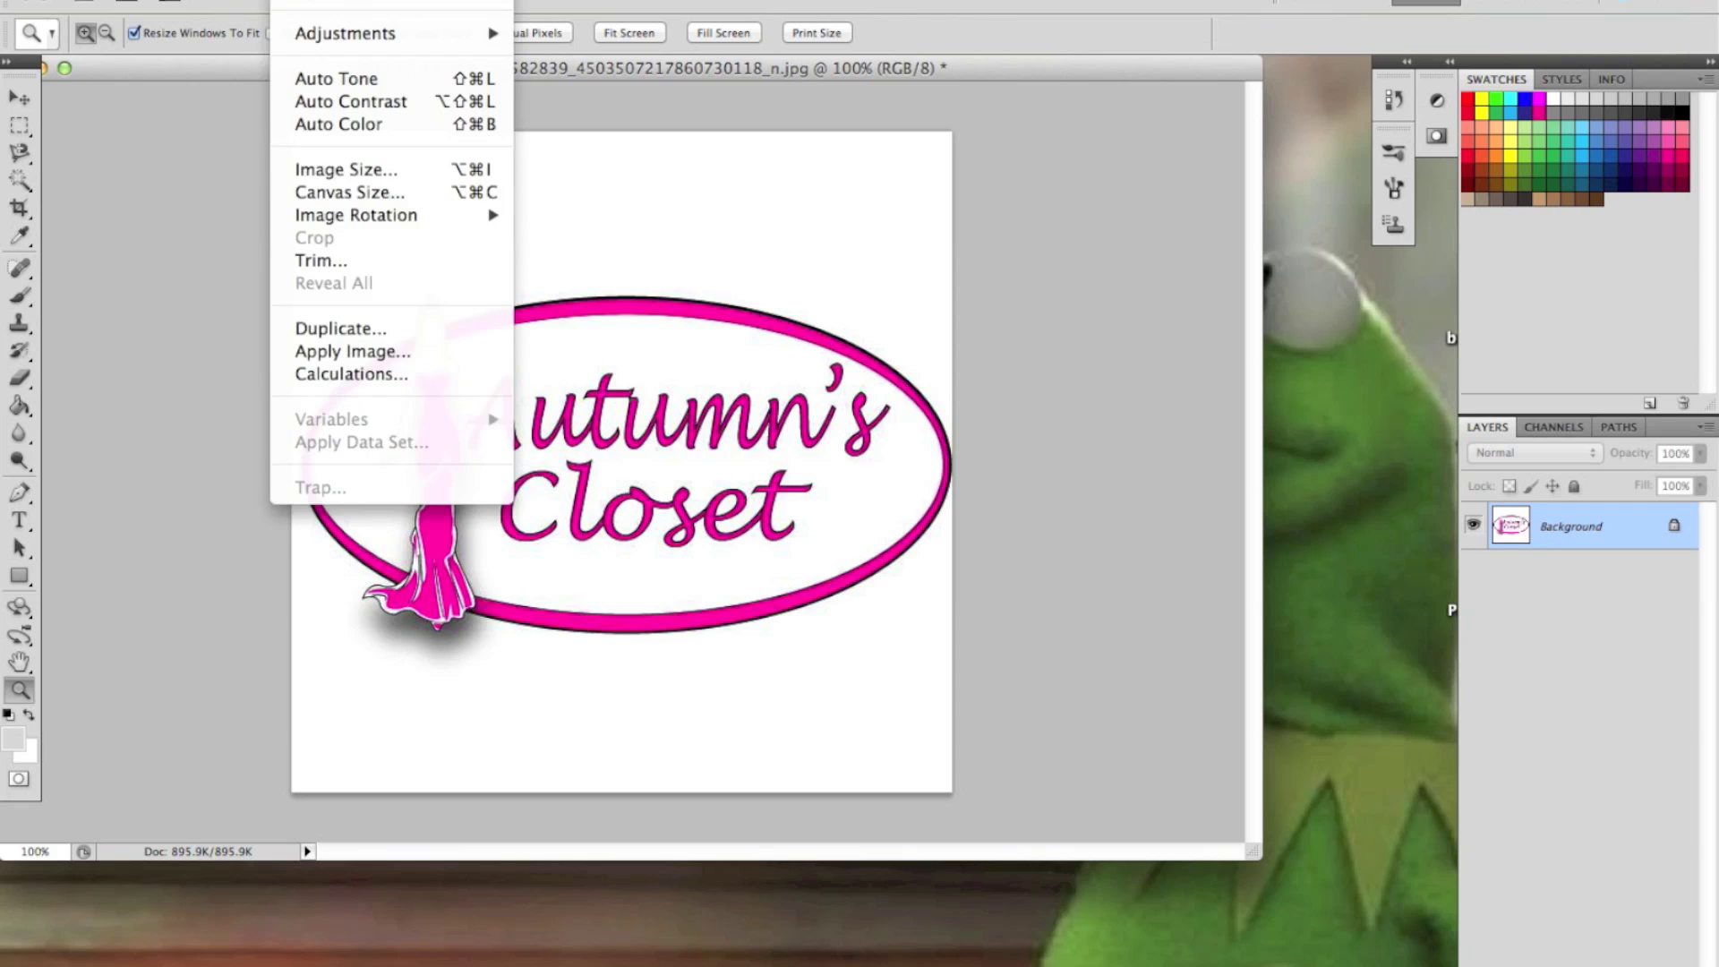
{"action": "left_click", "coordinate": [385, 203]}
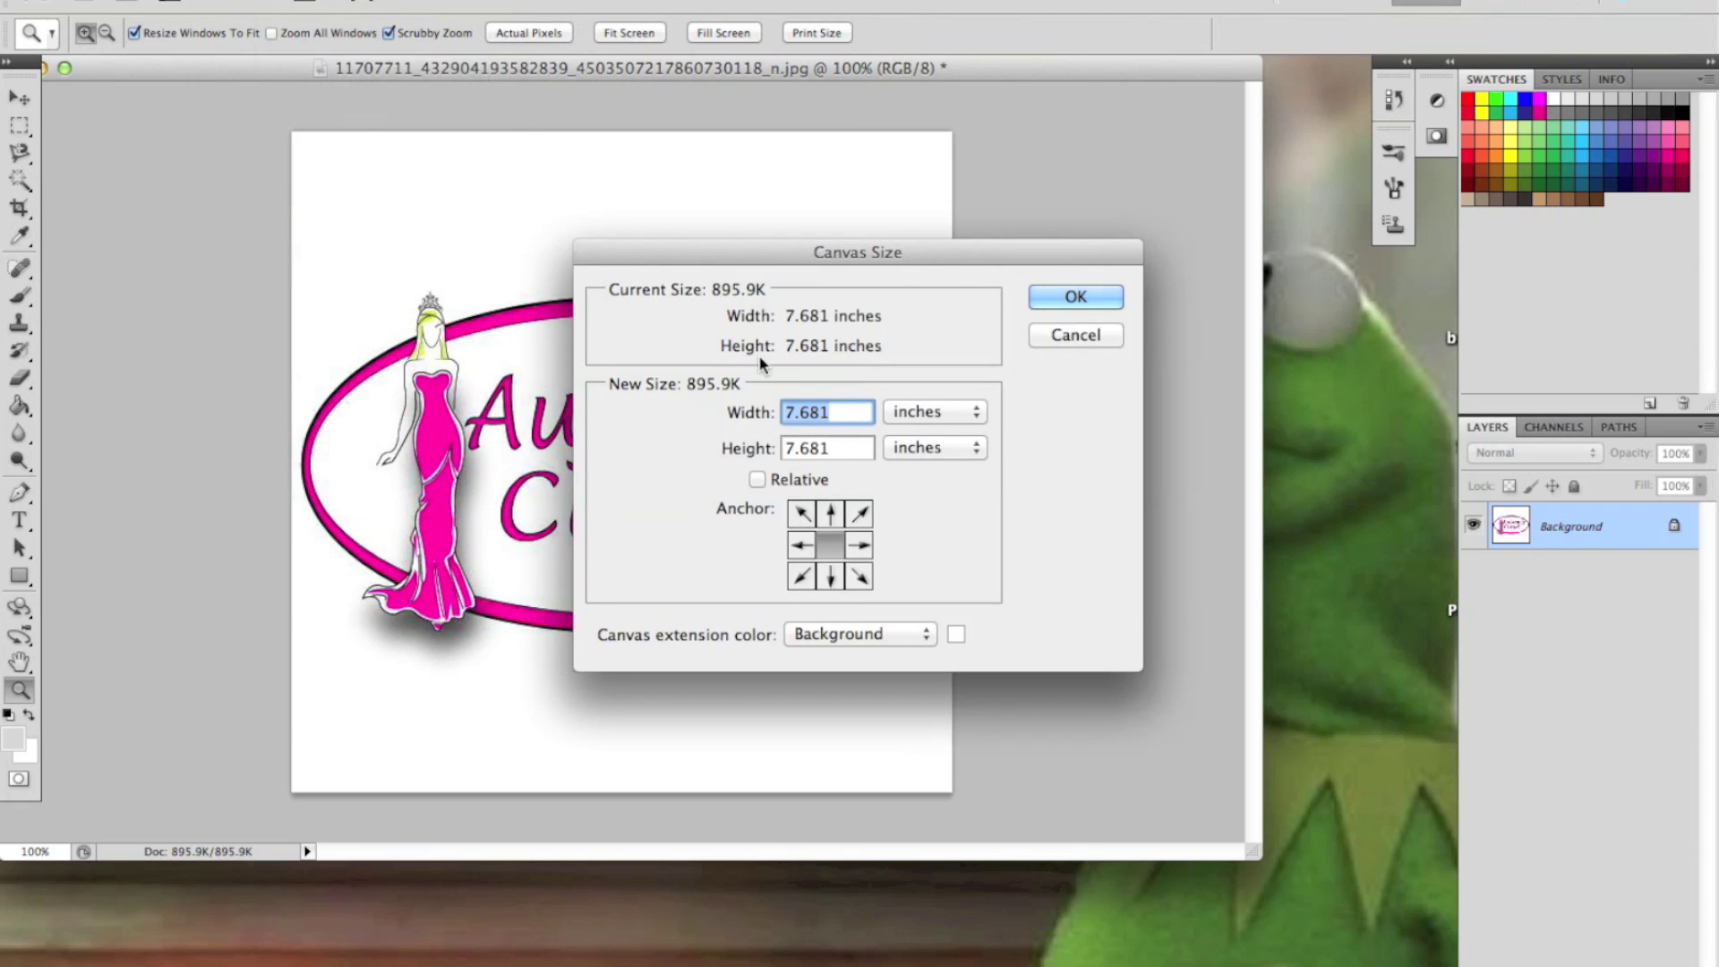
{"action": "left_click", "coordinate": [978, 413]}
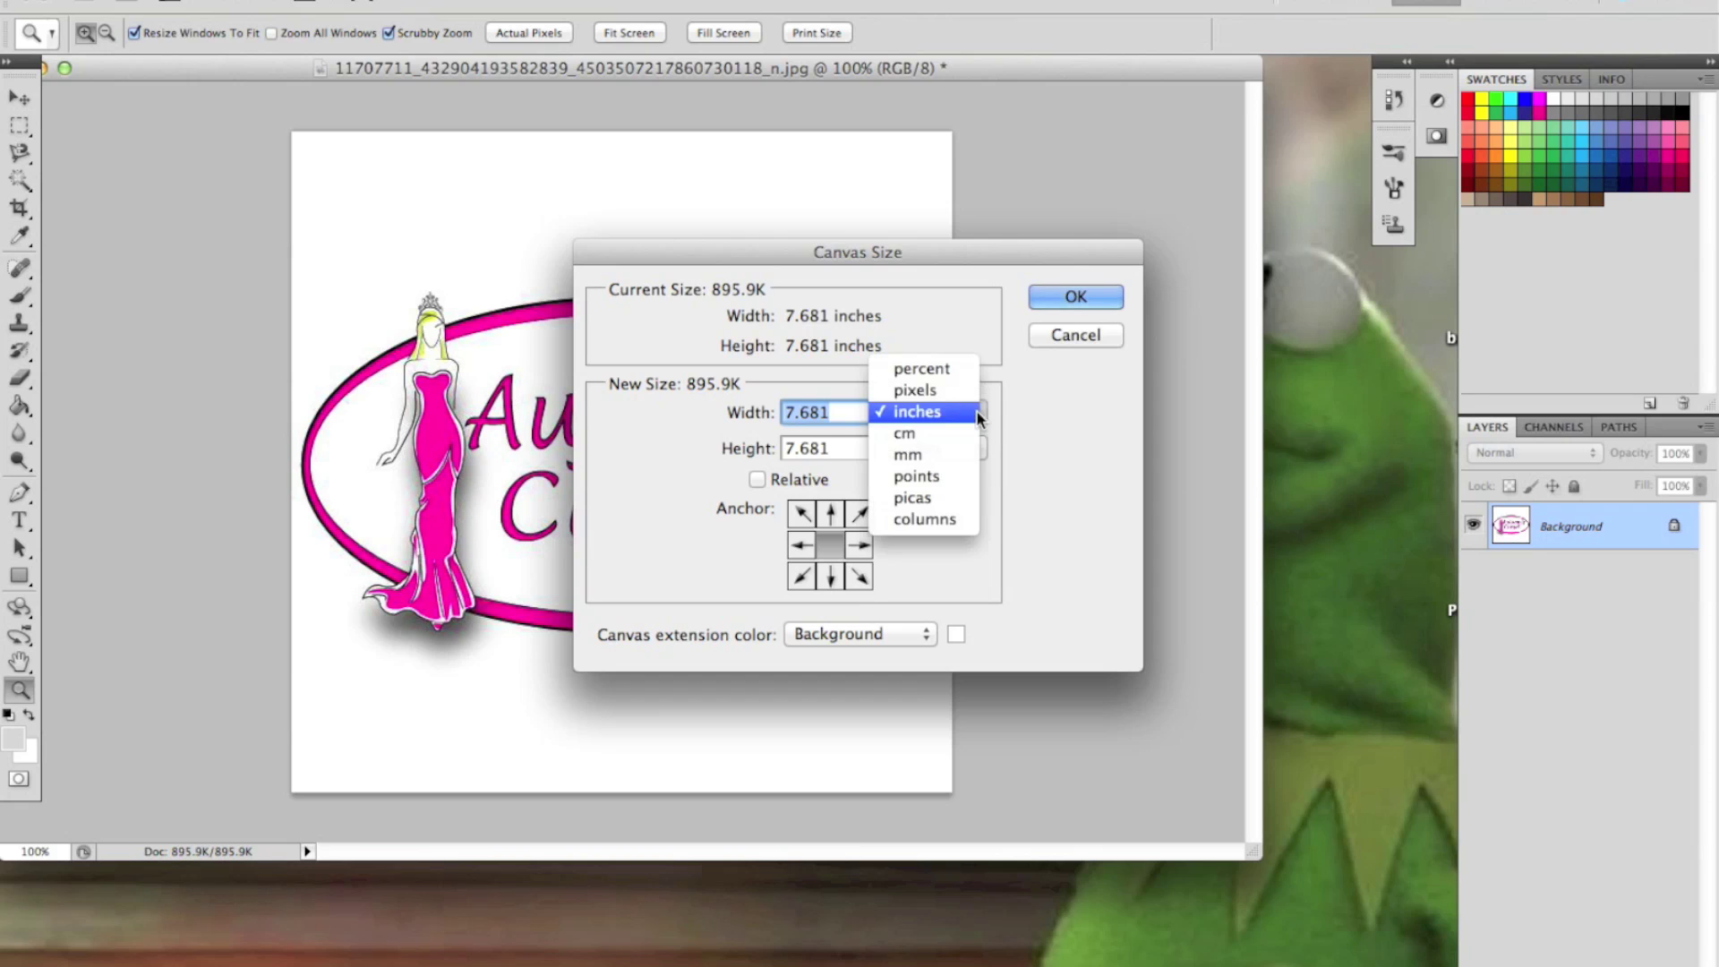
{"action": "left_click", "coordinate": [936, 393]}
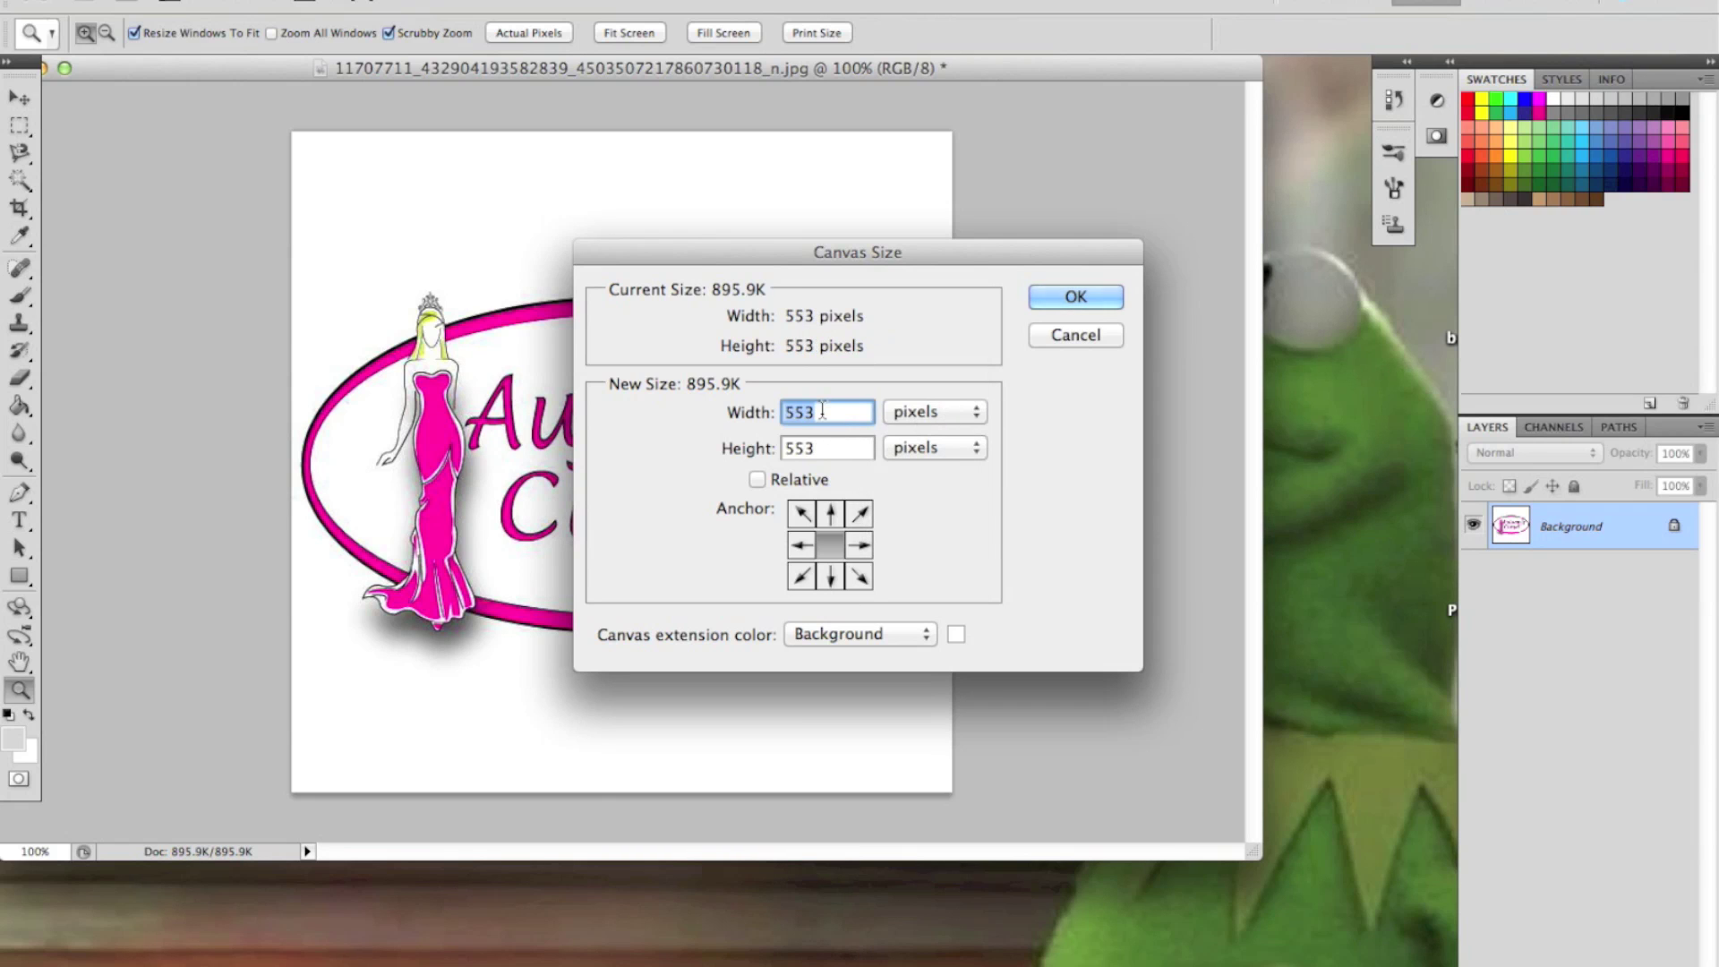
{"action": "type", "text": "565"}
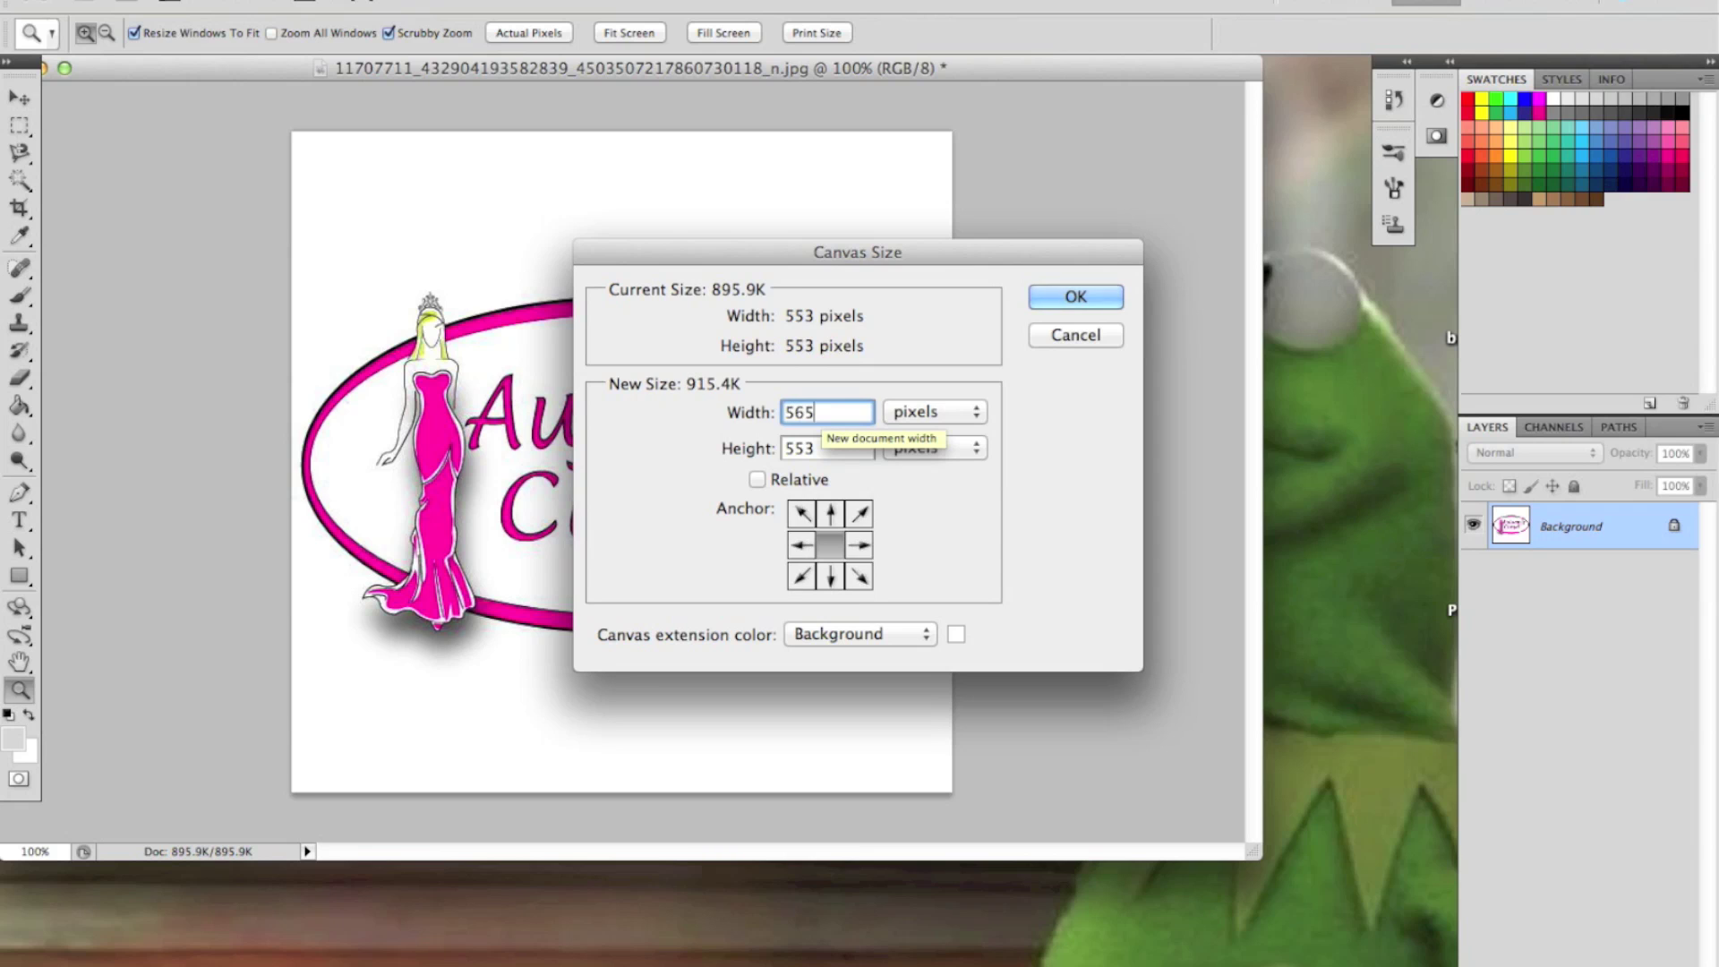
{"action": "key", "text": "Tab"}
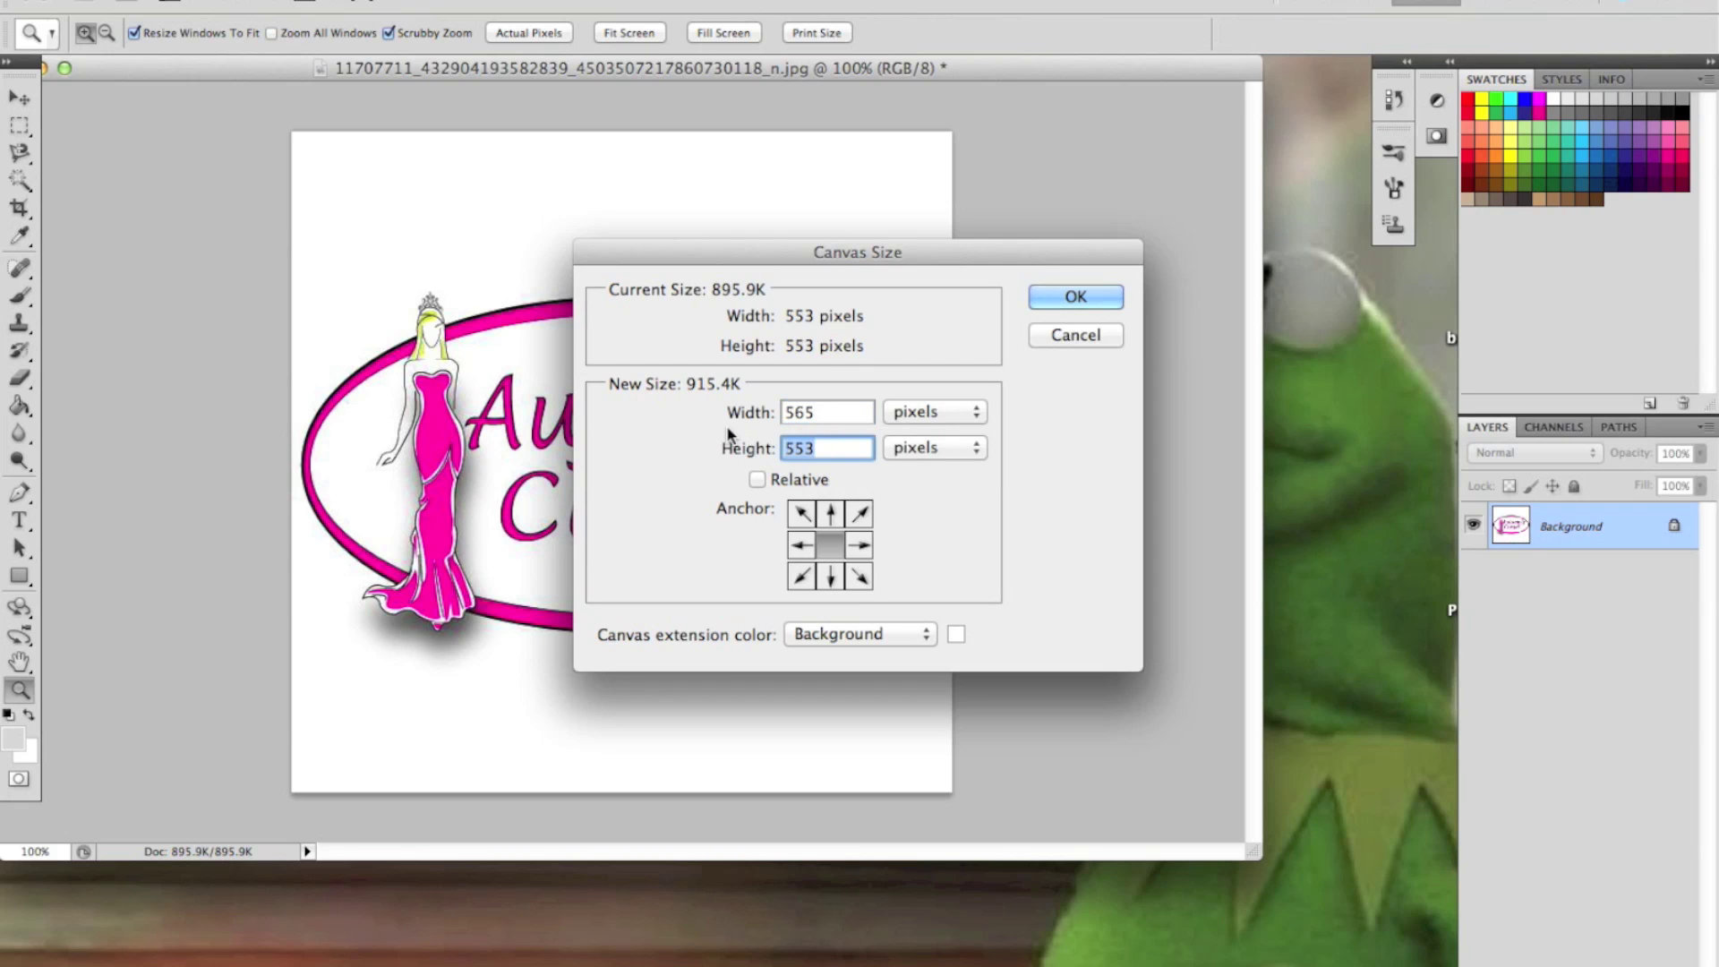
{"action": "type", "text": "565"}
{"action": "left_click", "coordinate": [1076, 297]}
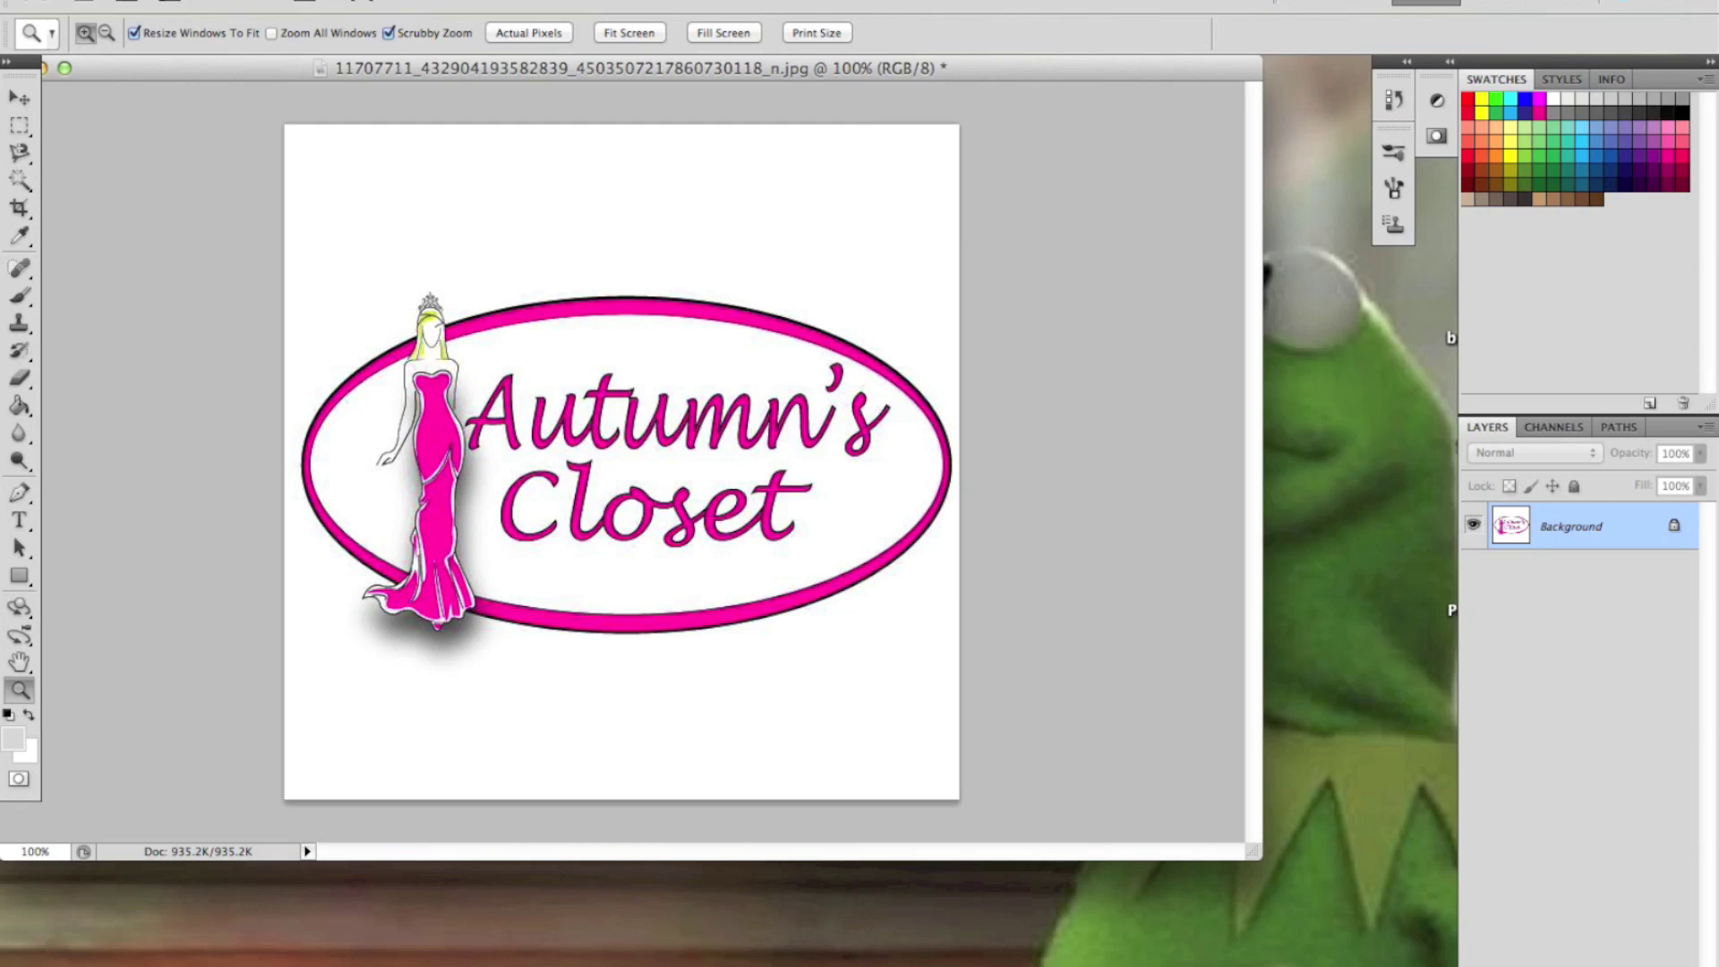
{"action": "left_click", "coordinate": [190, 1]}
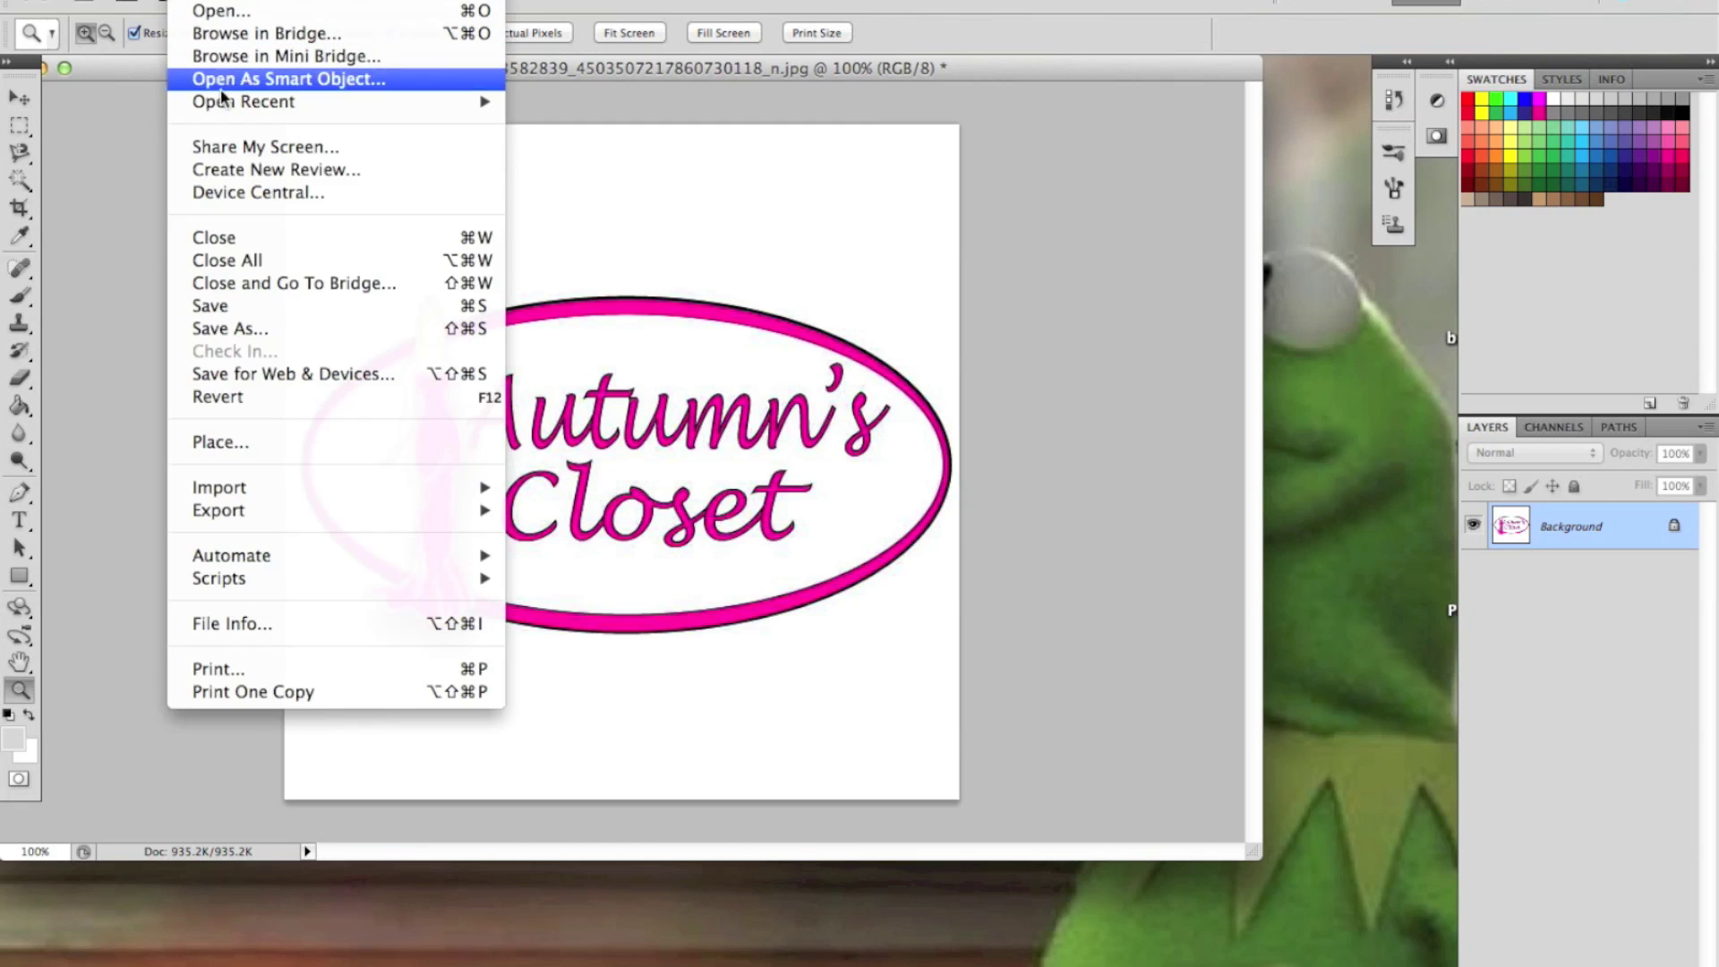
Save the image as fb-test-logo.jpg in JPEG format at maximum quality
{"action": "left_click", "coordinate": [266, 332]}
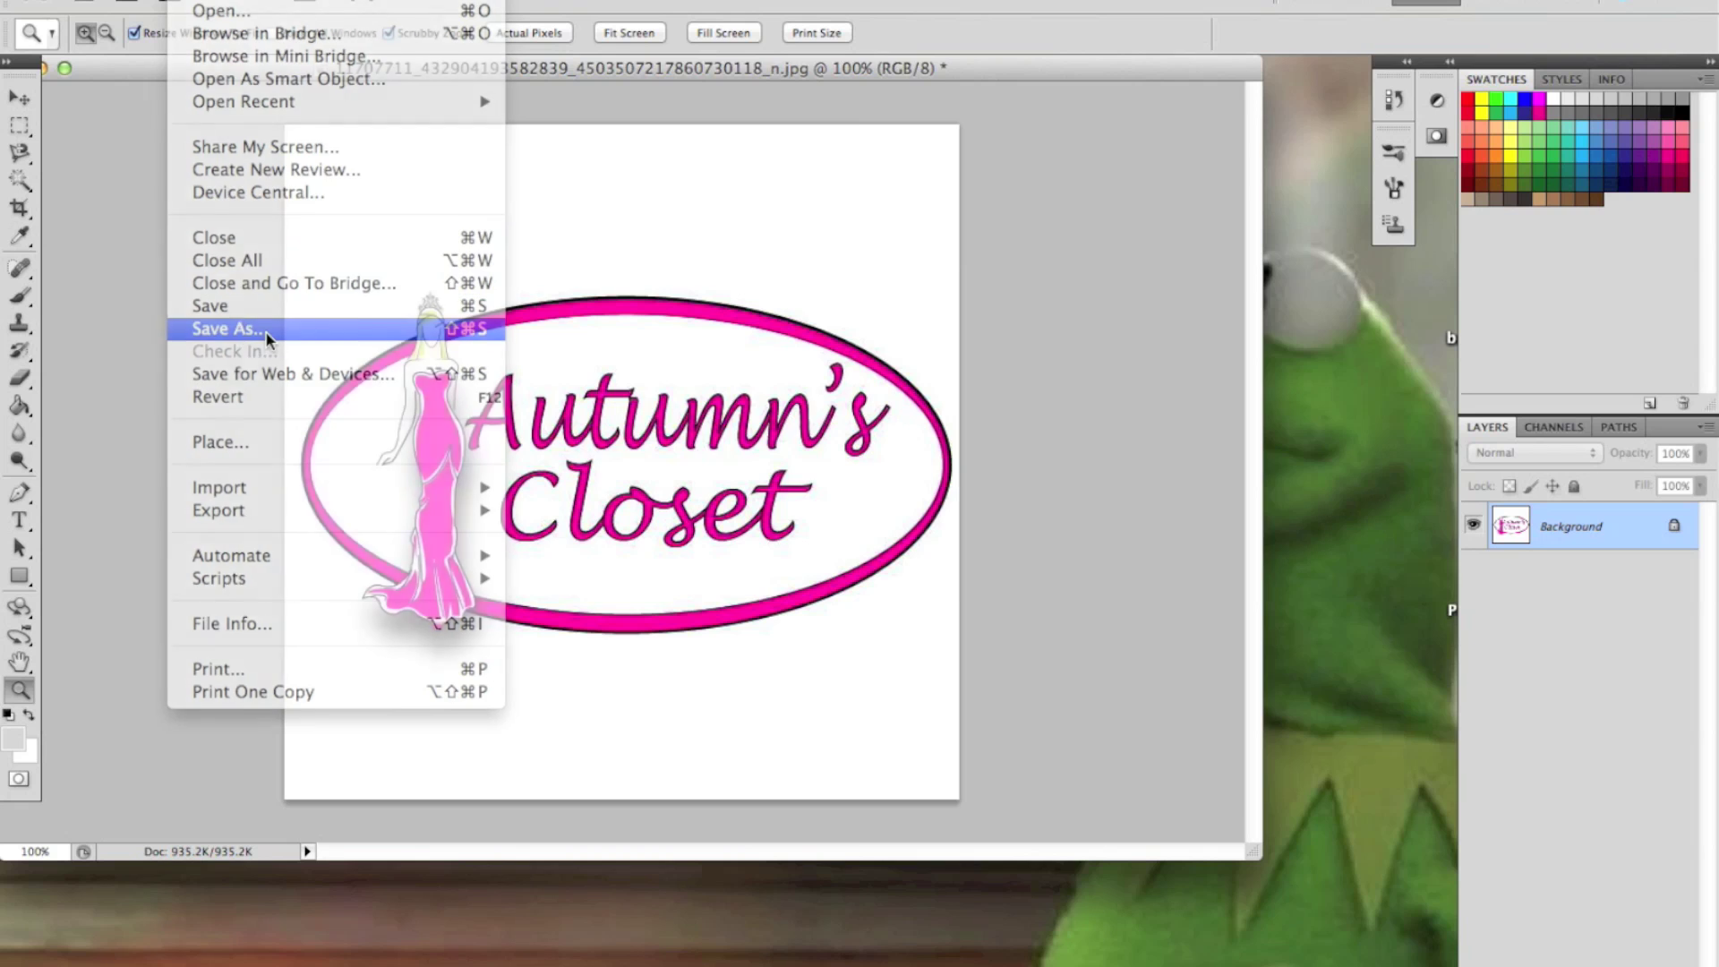
{"action": "type", "text": "f"}
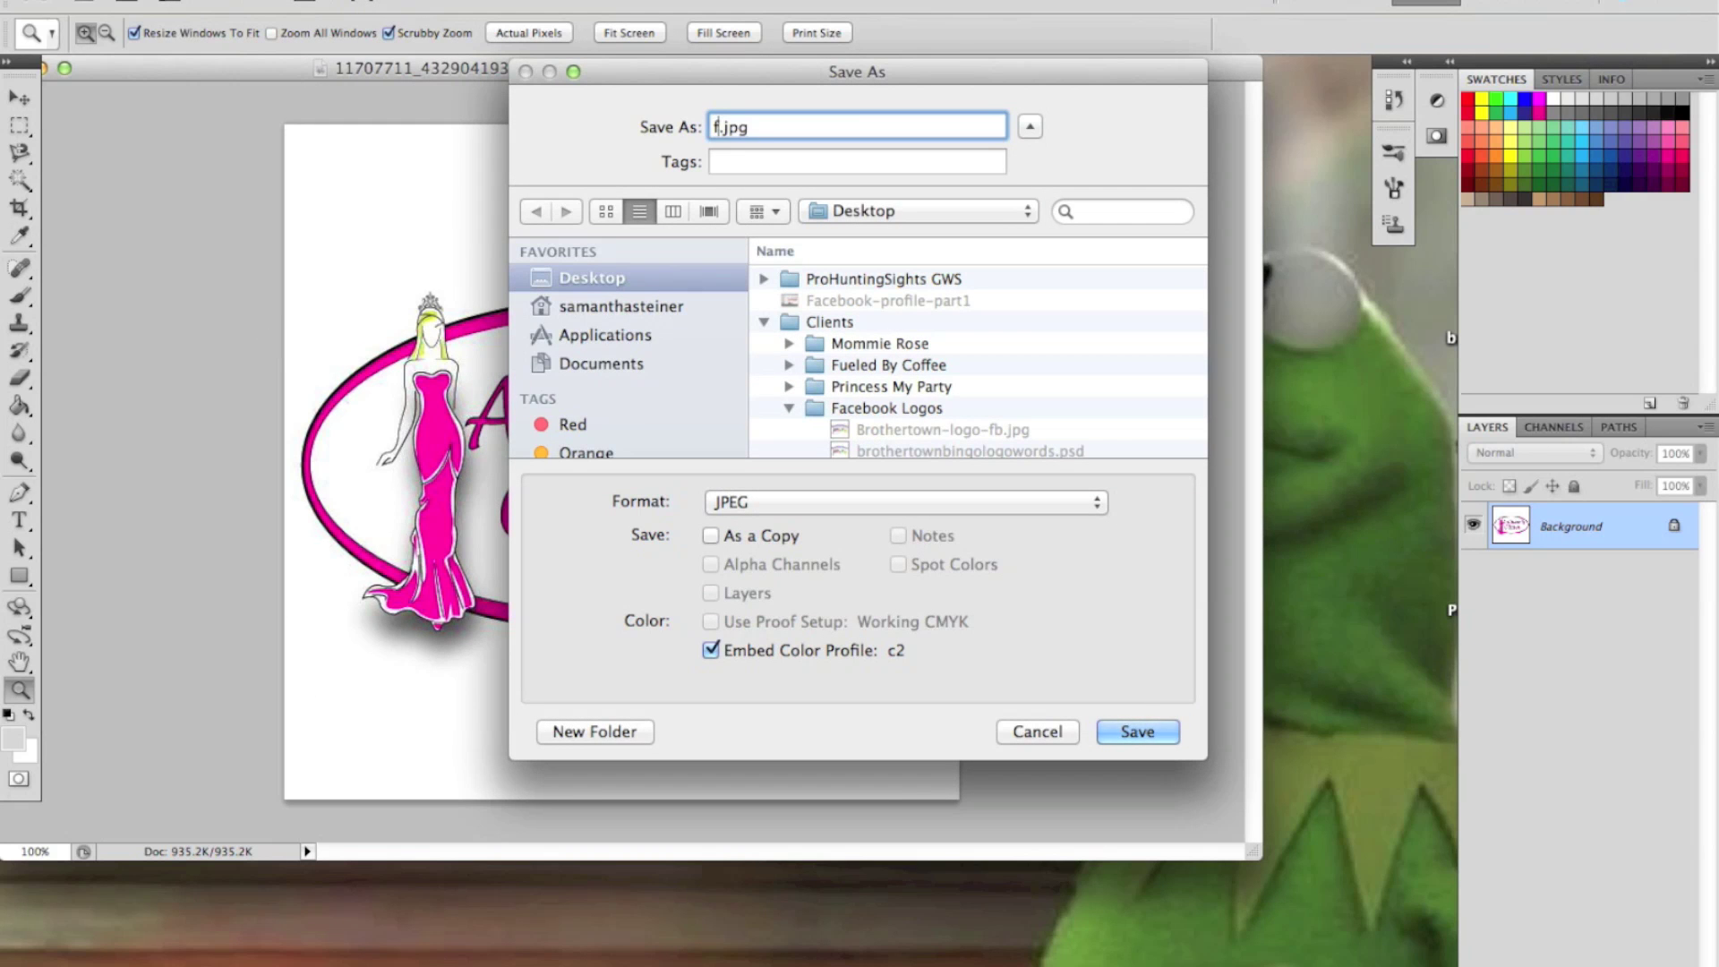
{"action": "type", "text": "b-test-logo"}
{"action": "left_click", "coordinate": [1141, 728]}
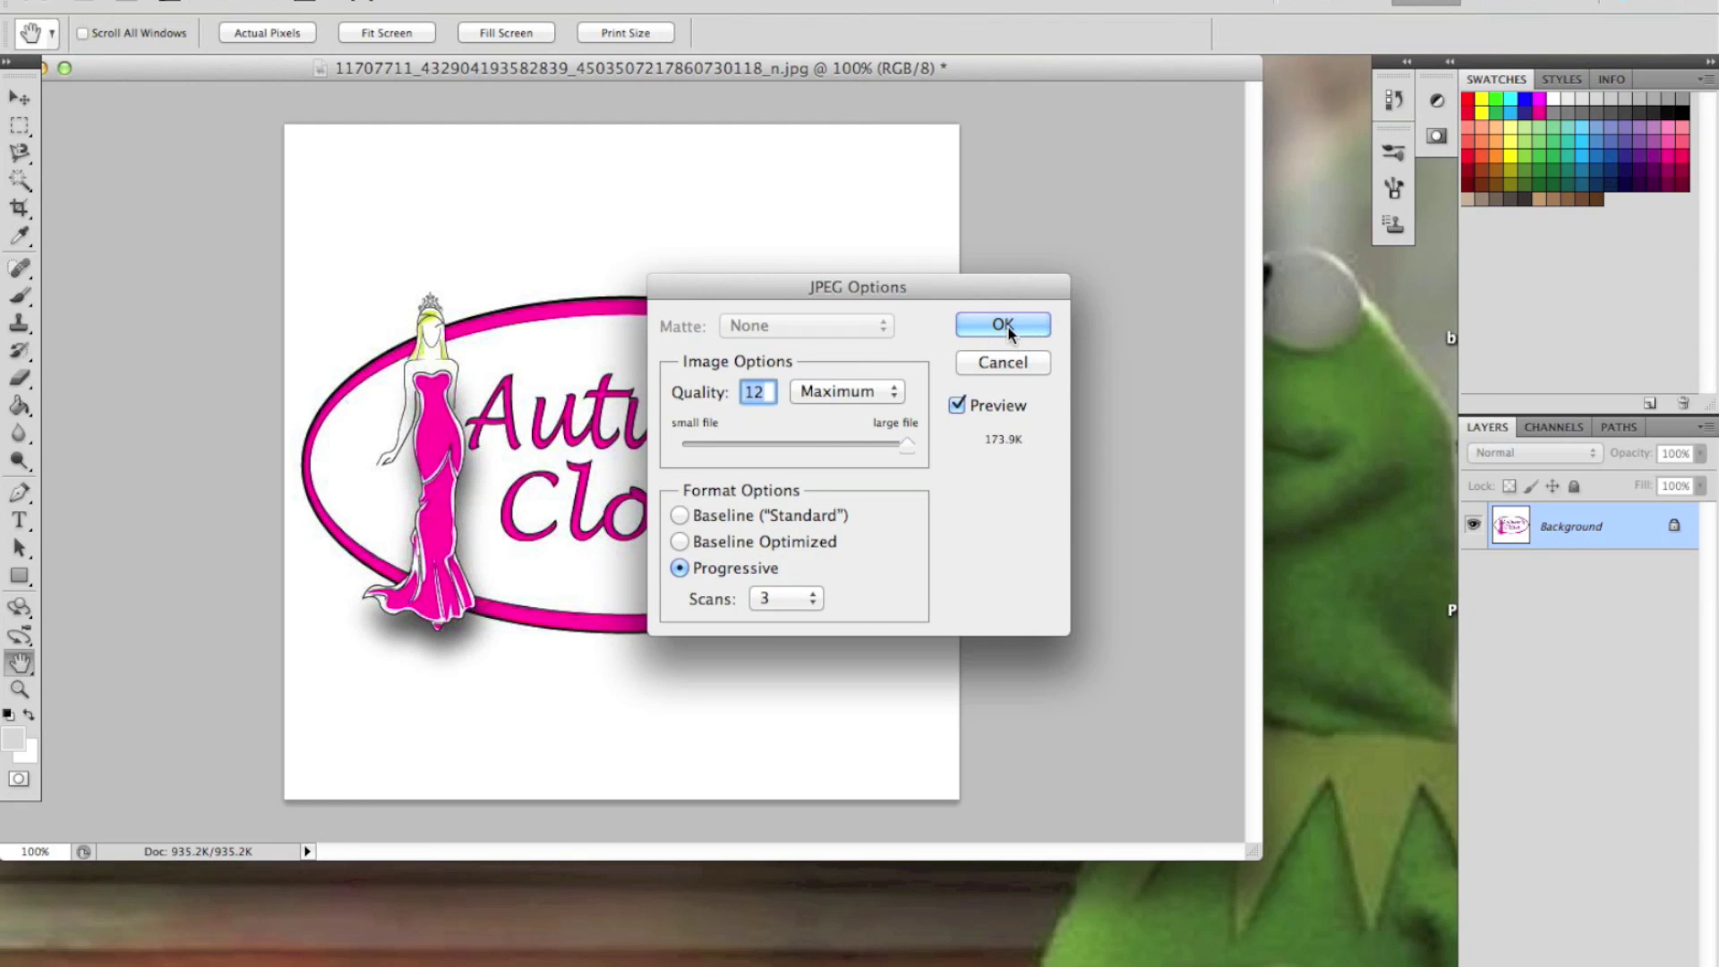
{"action": "left_click", "coordinate": [998, 324]}
{"action": "mouse_move", "coordinate": [670, 936]}
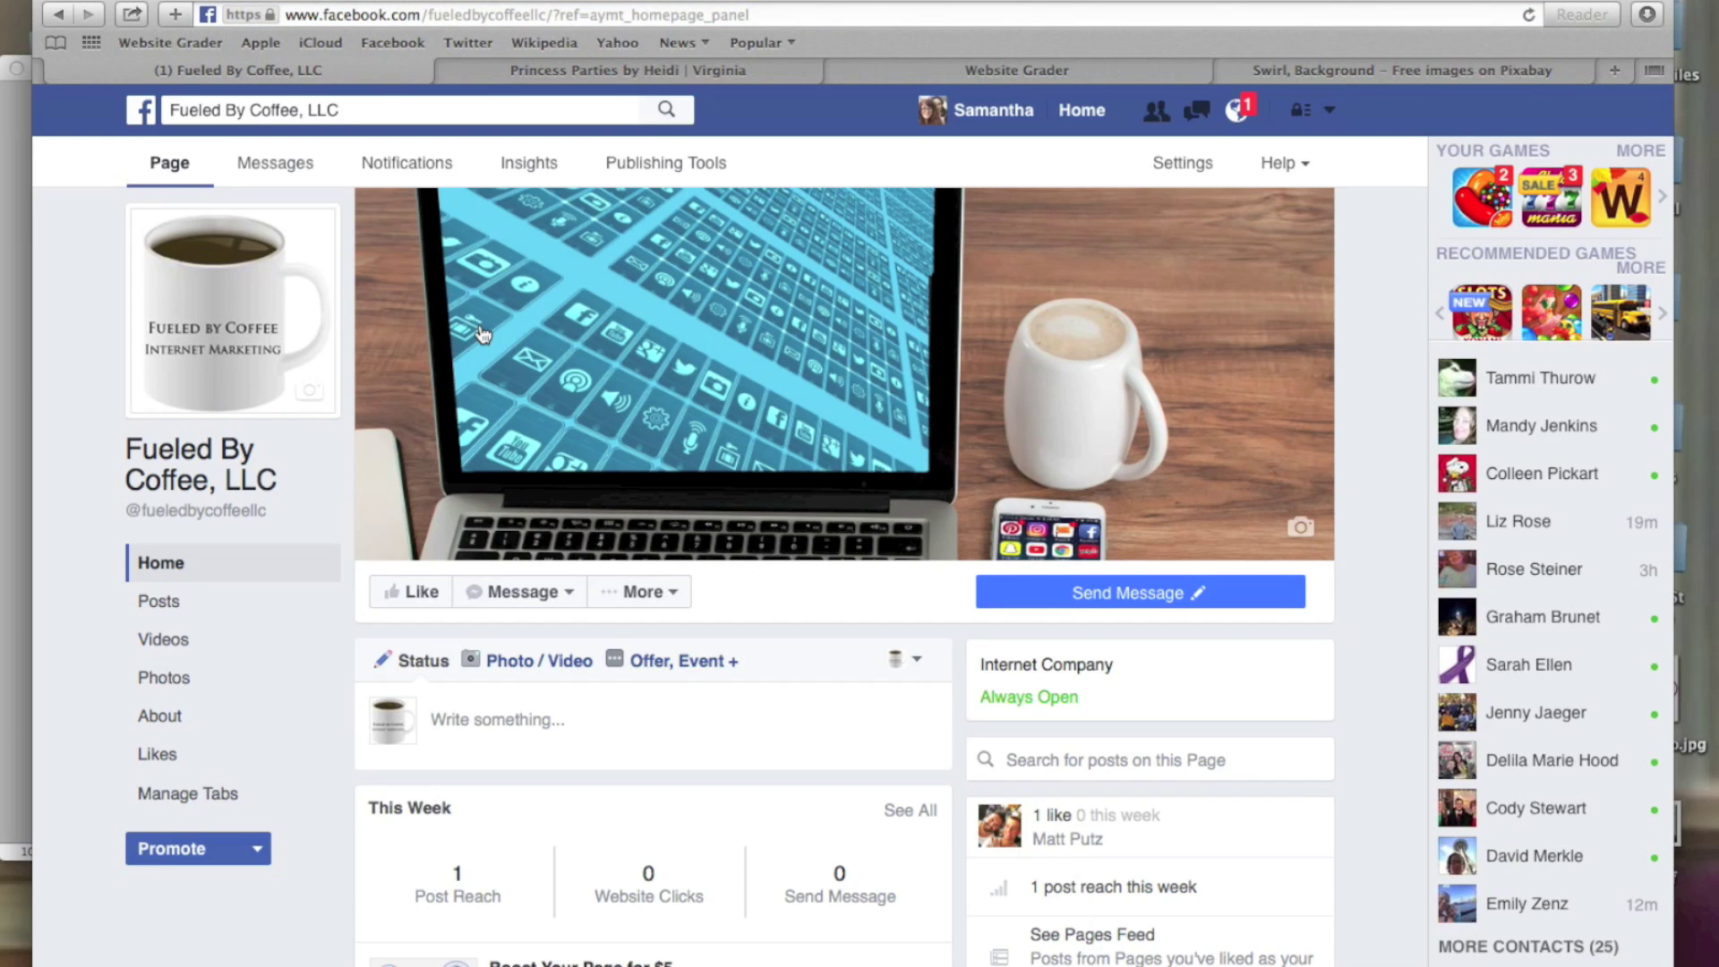
Upload fb-test-logo.jpg from the Desktop as the page's new profile picture
{"action": "mouse_move", "coordinate": [329, 405]}
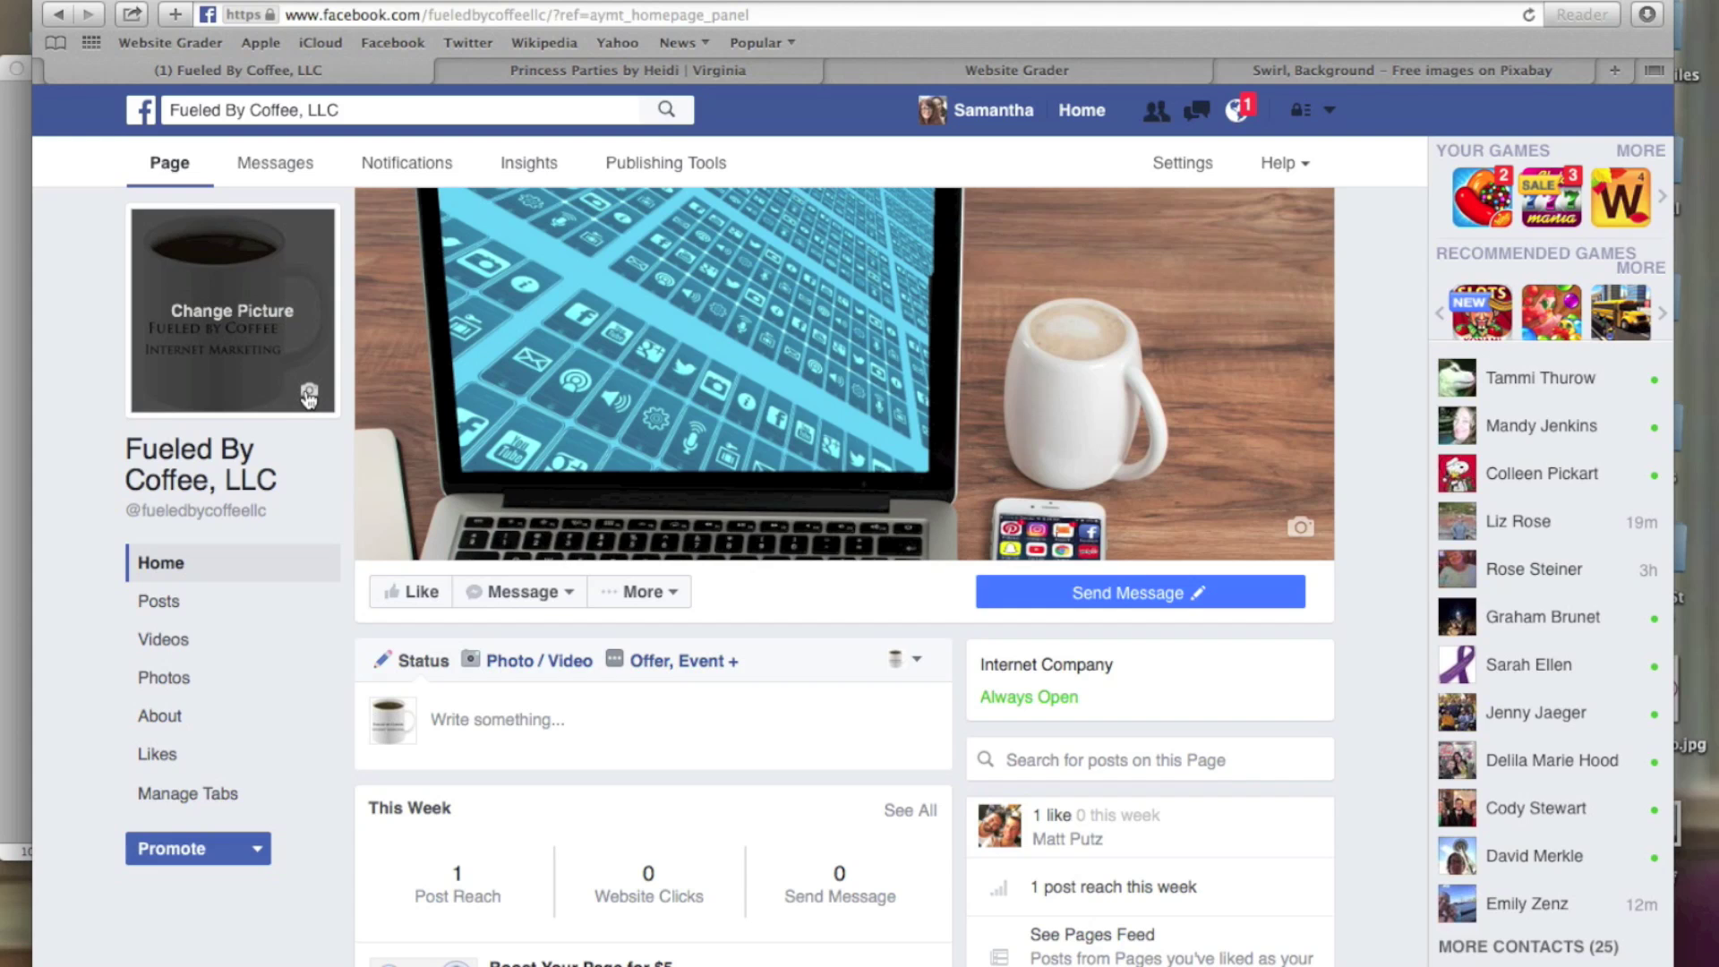
{"action": "left_click", "coordinate": [308, 393]}
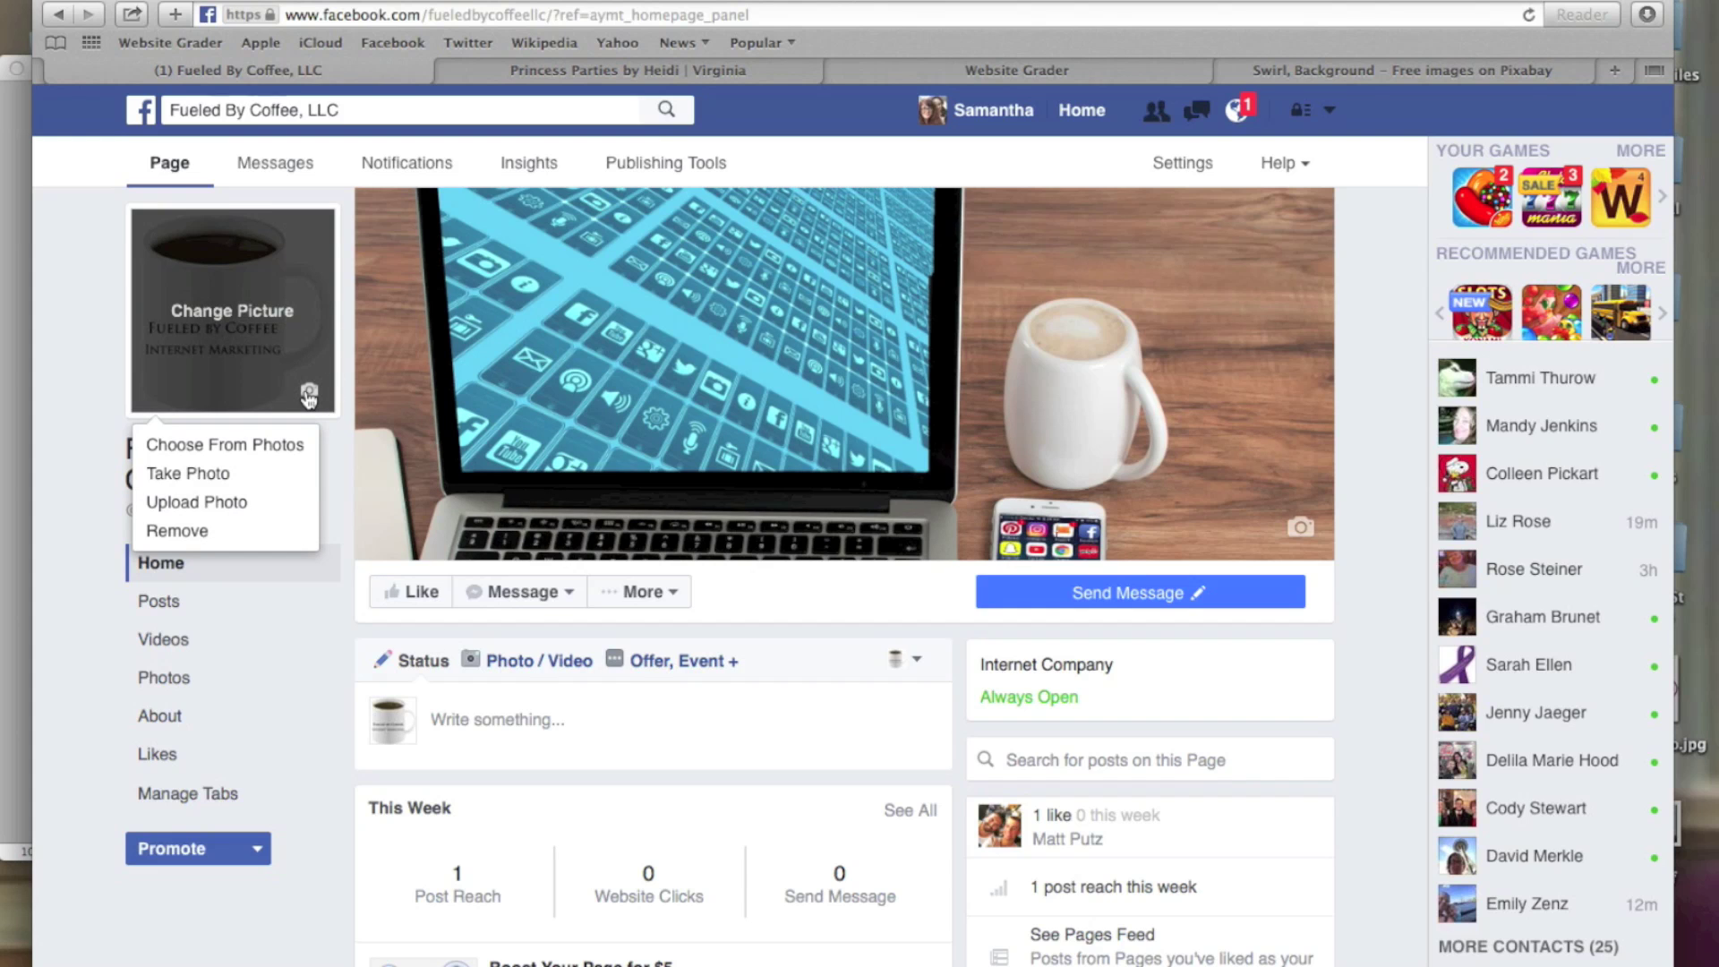
{"action": "left_click", "coordinate": [235, 502]}
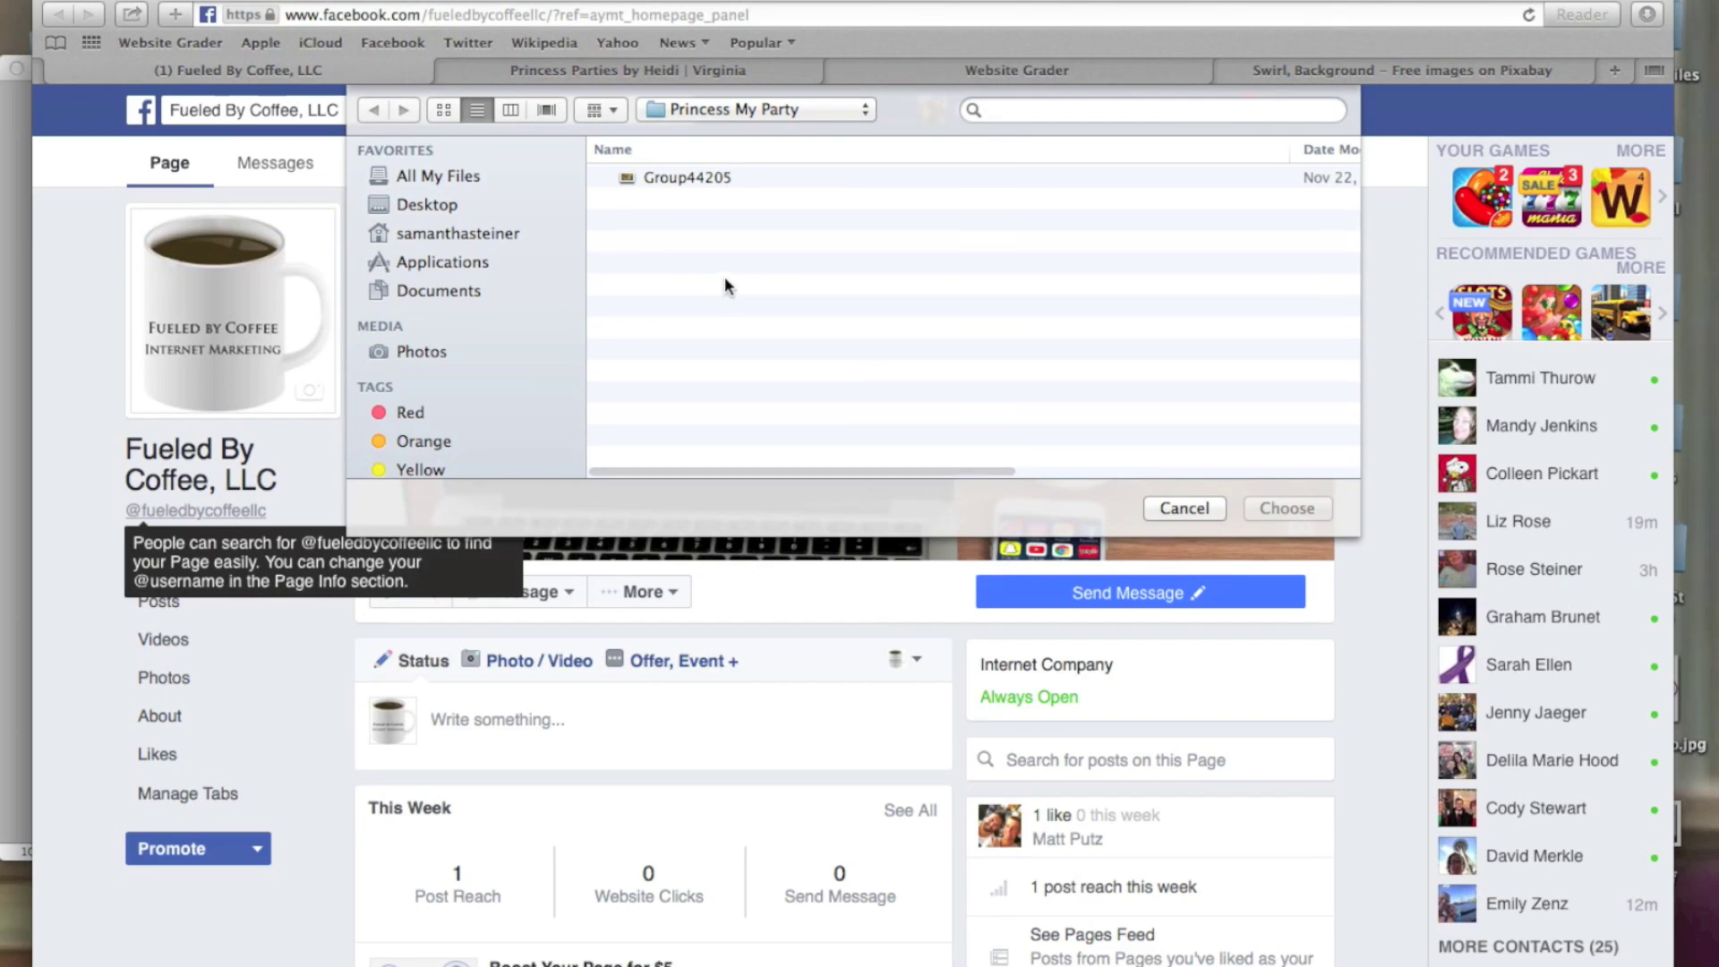
{"action": "left_click", "coordinate": [434, 206]}
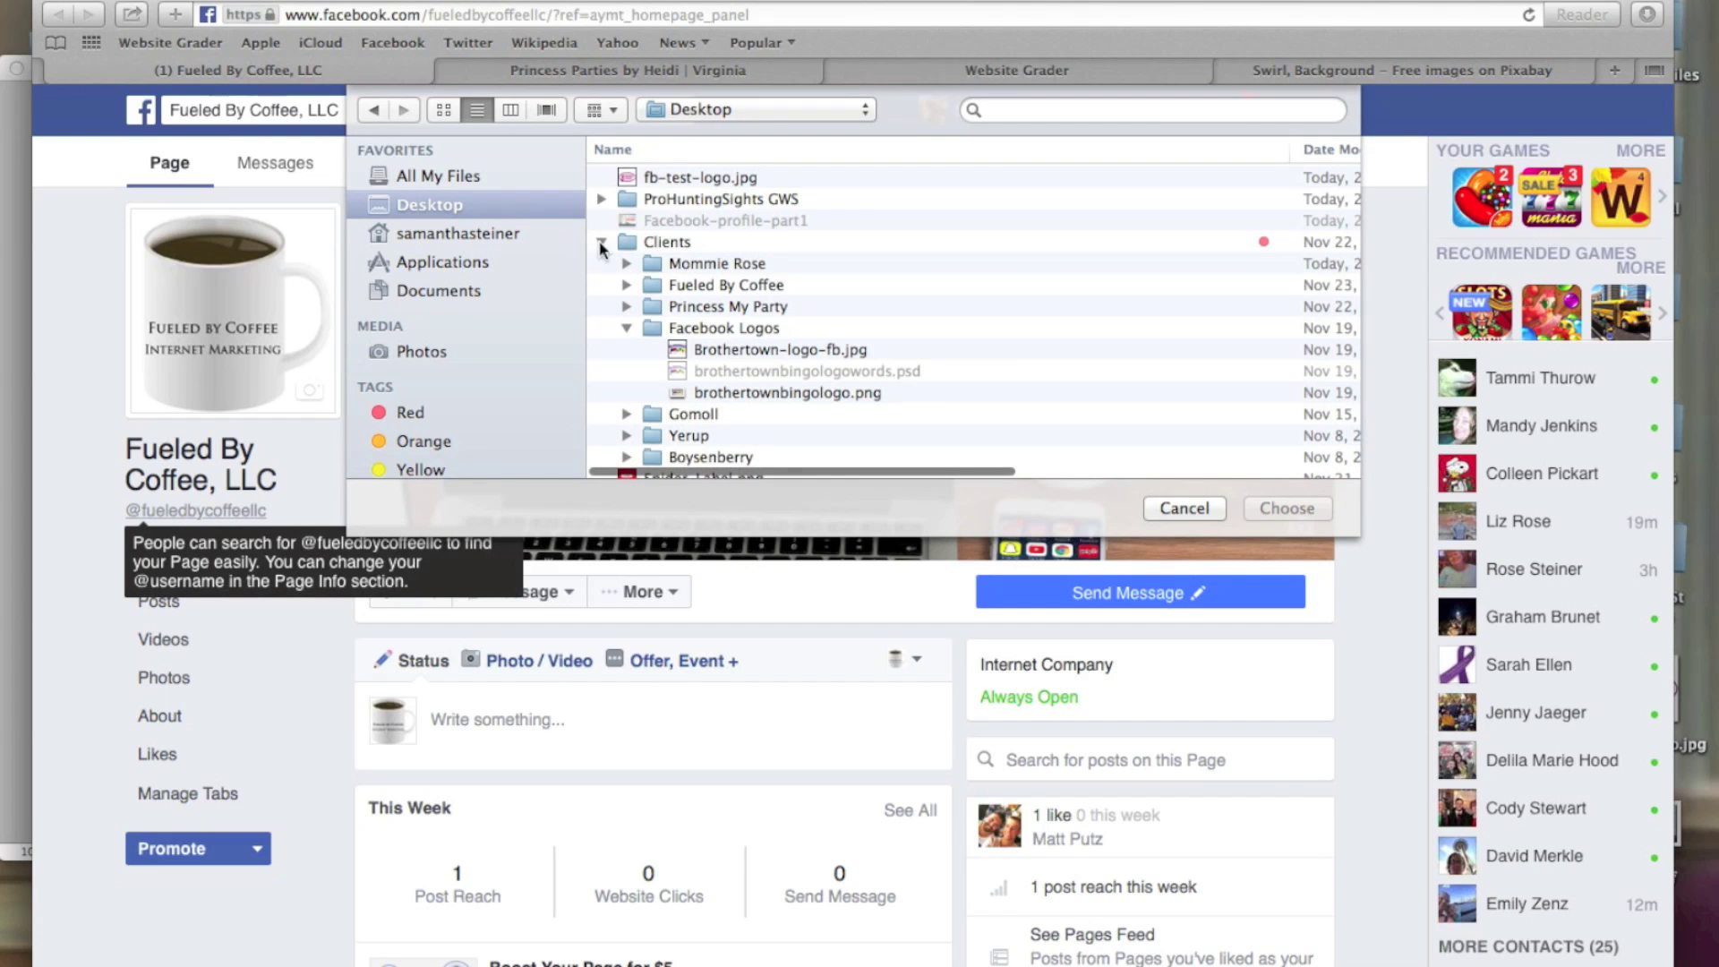
{"action": "left_click", "coordinate": [674, 170]}
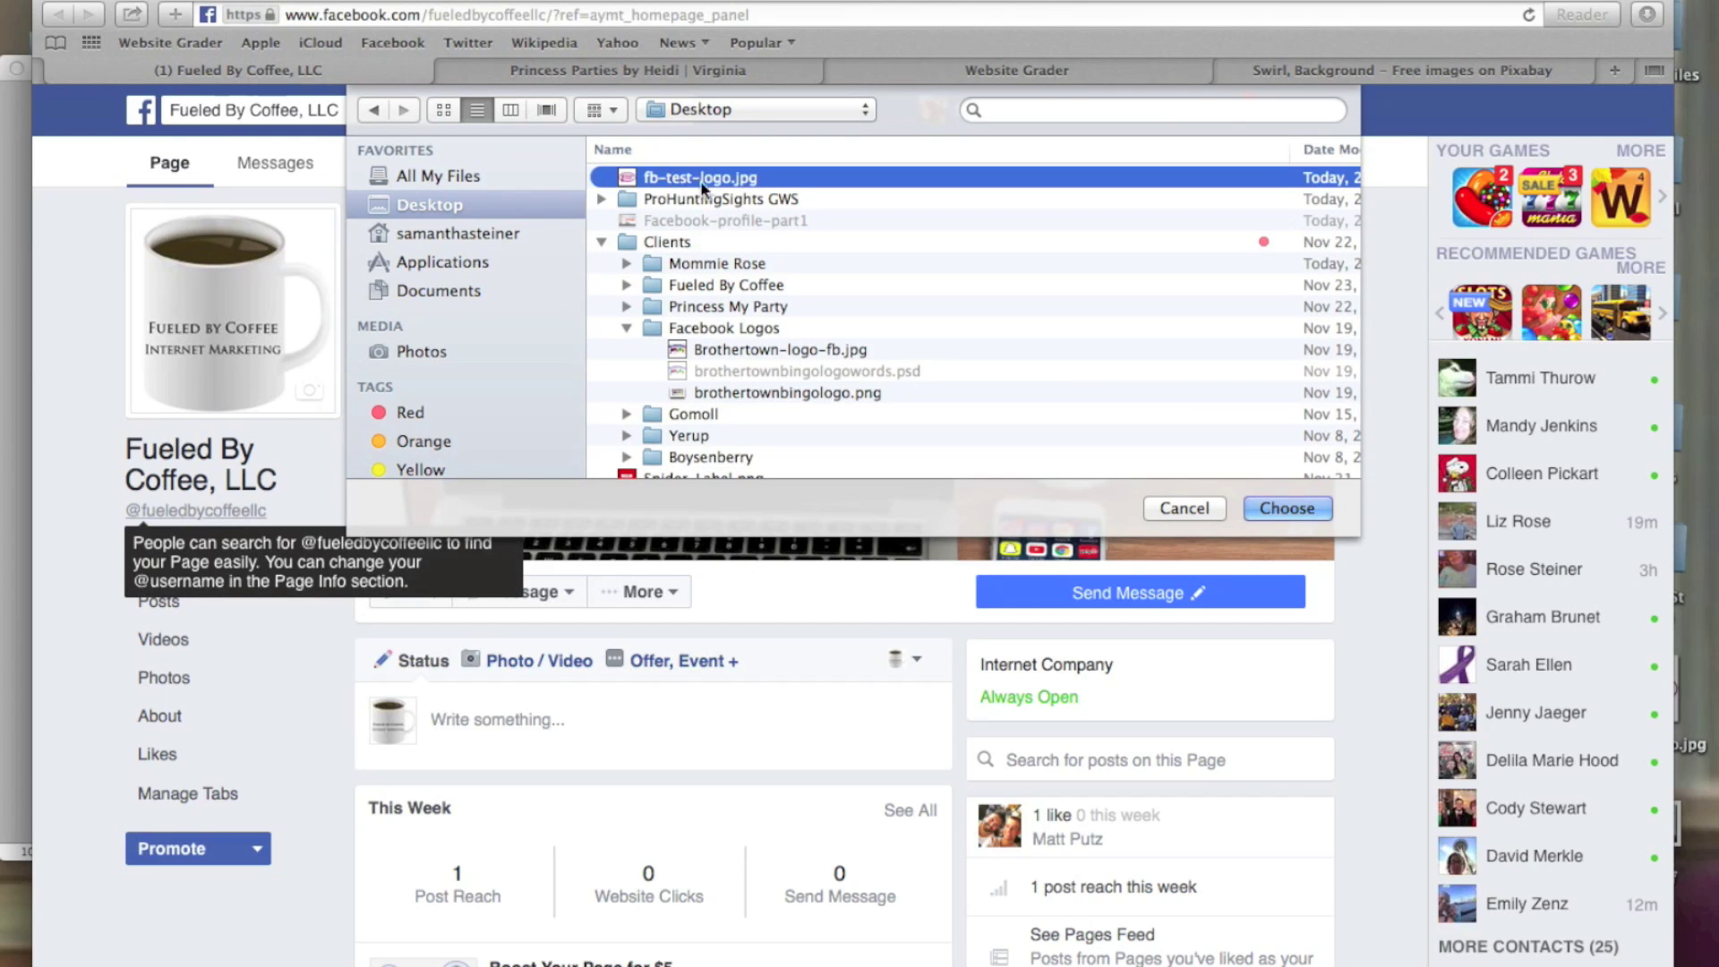
{"action": "left_click", "coordinate": [1309, 509]}
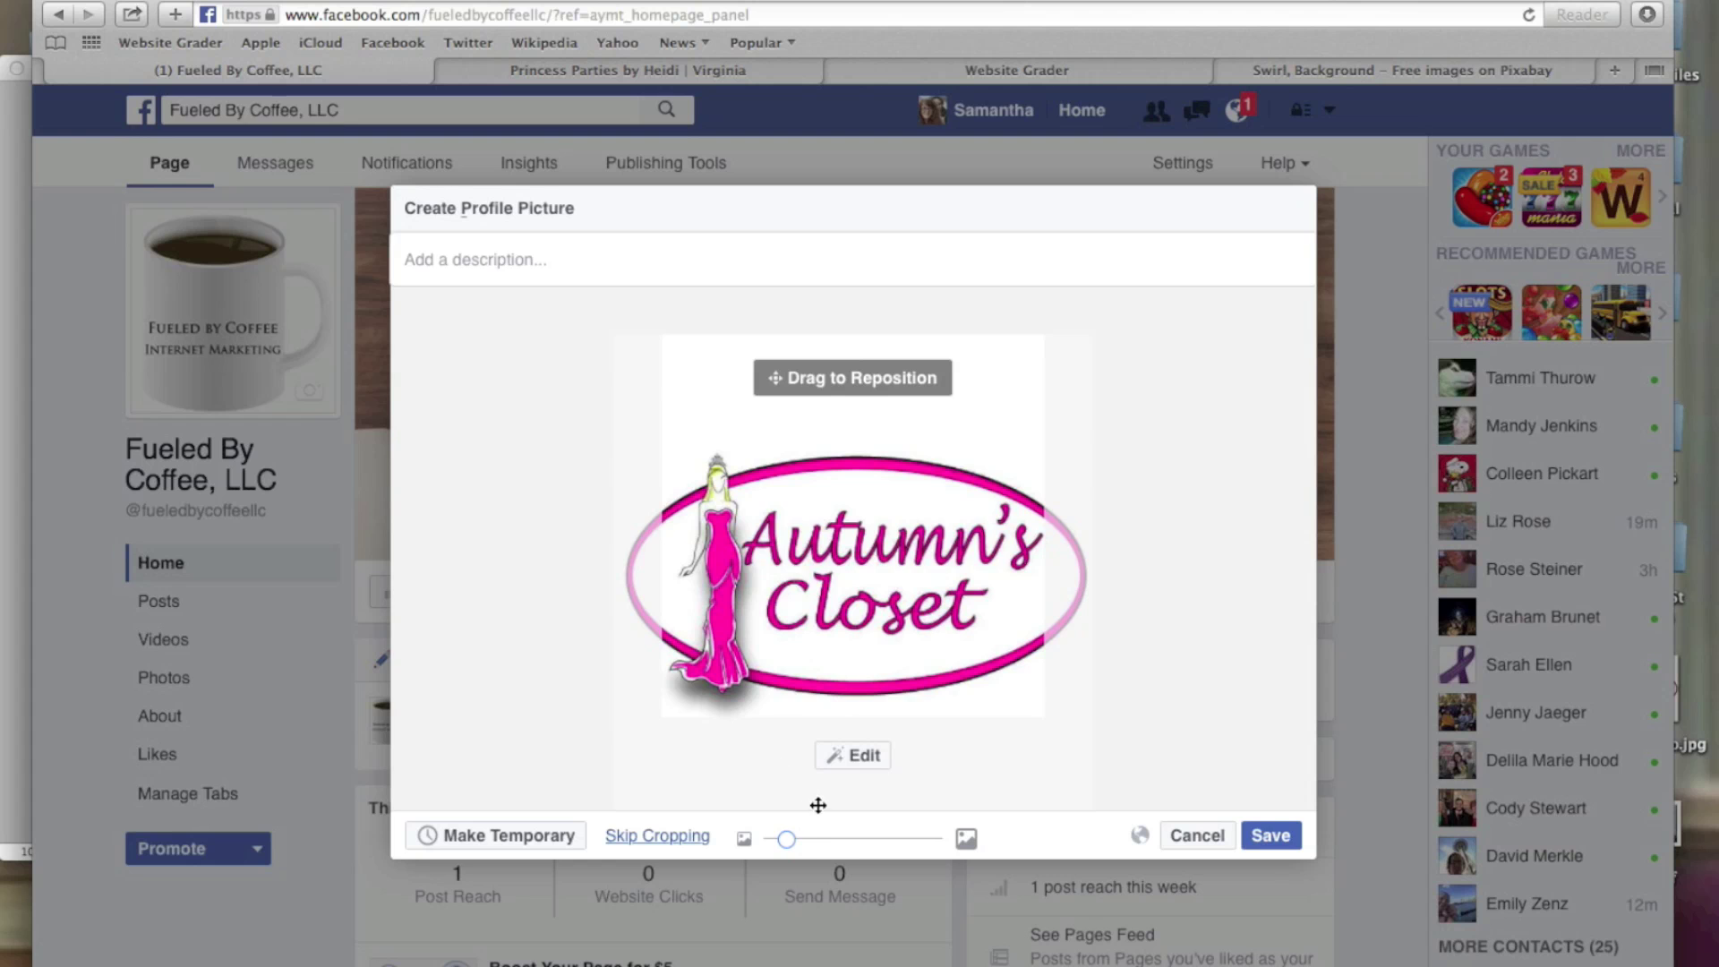
Zoom the logo fully out so it fits uncropped, then save the profile picture
{"action": "left_click_drag", "start_coordinate": [784, 843], "coordinate": [696, 846]}
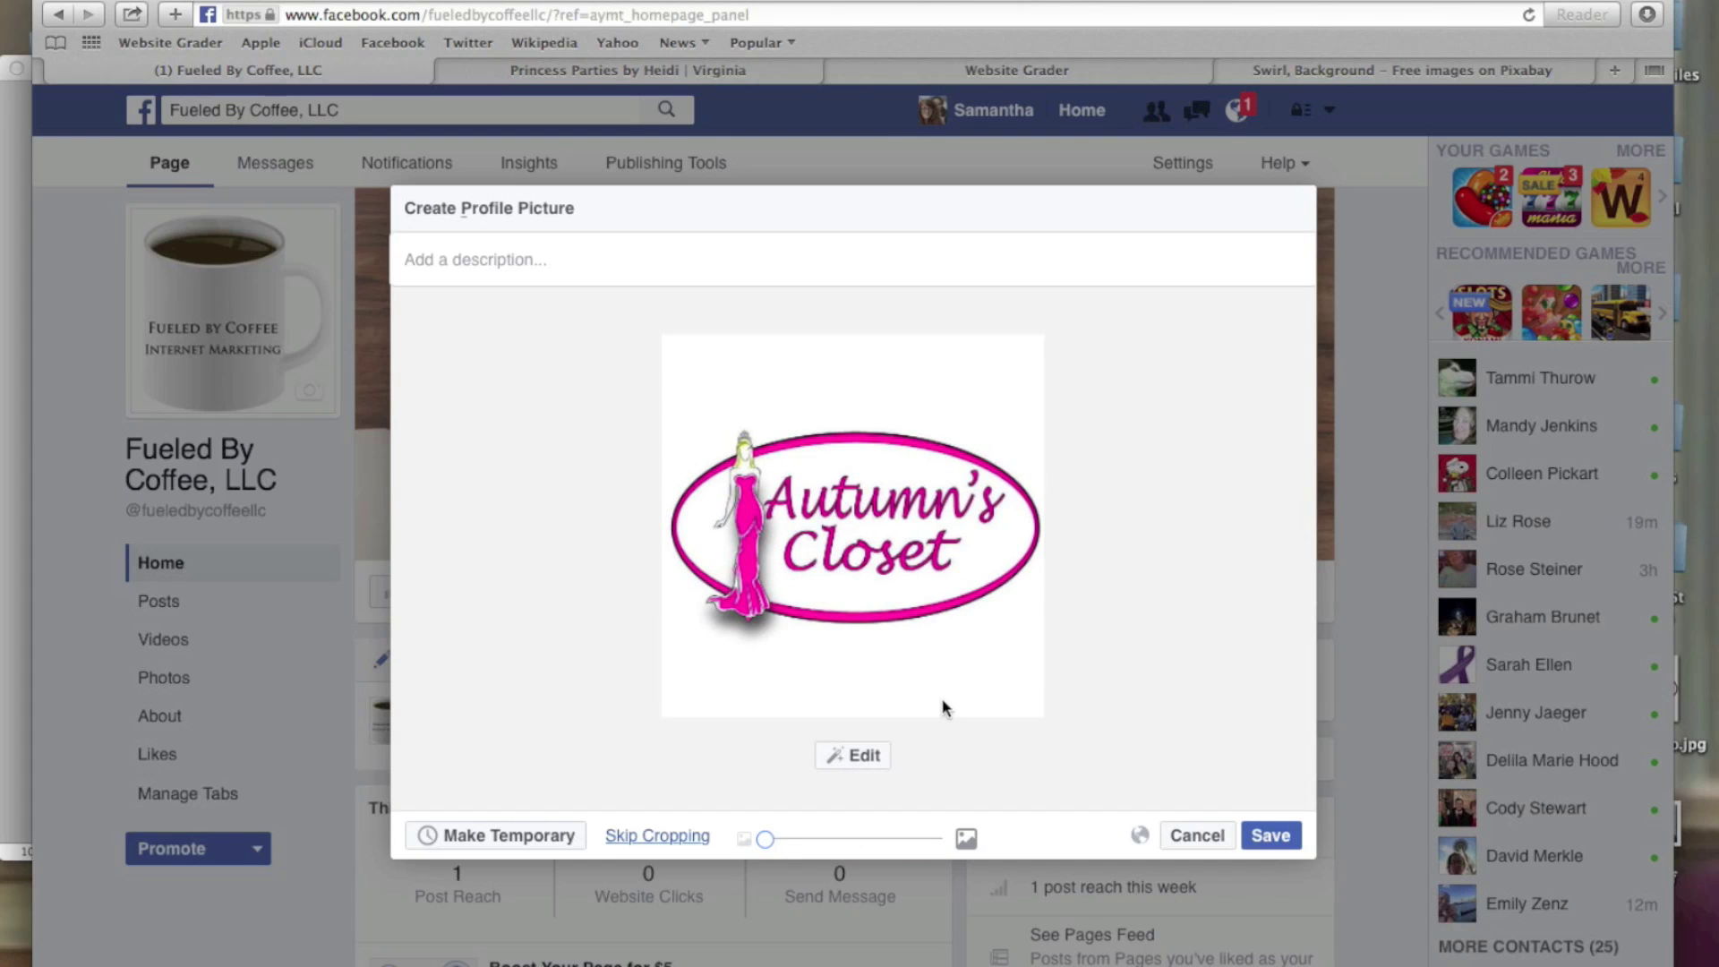
{"action": "left_click", "coordinate": [1279, 837]}
{"action": "left_click", "coordinate": [1271, 836]}
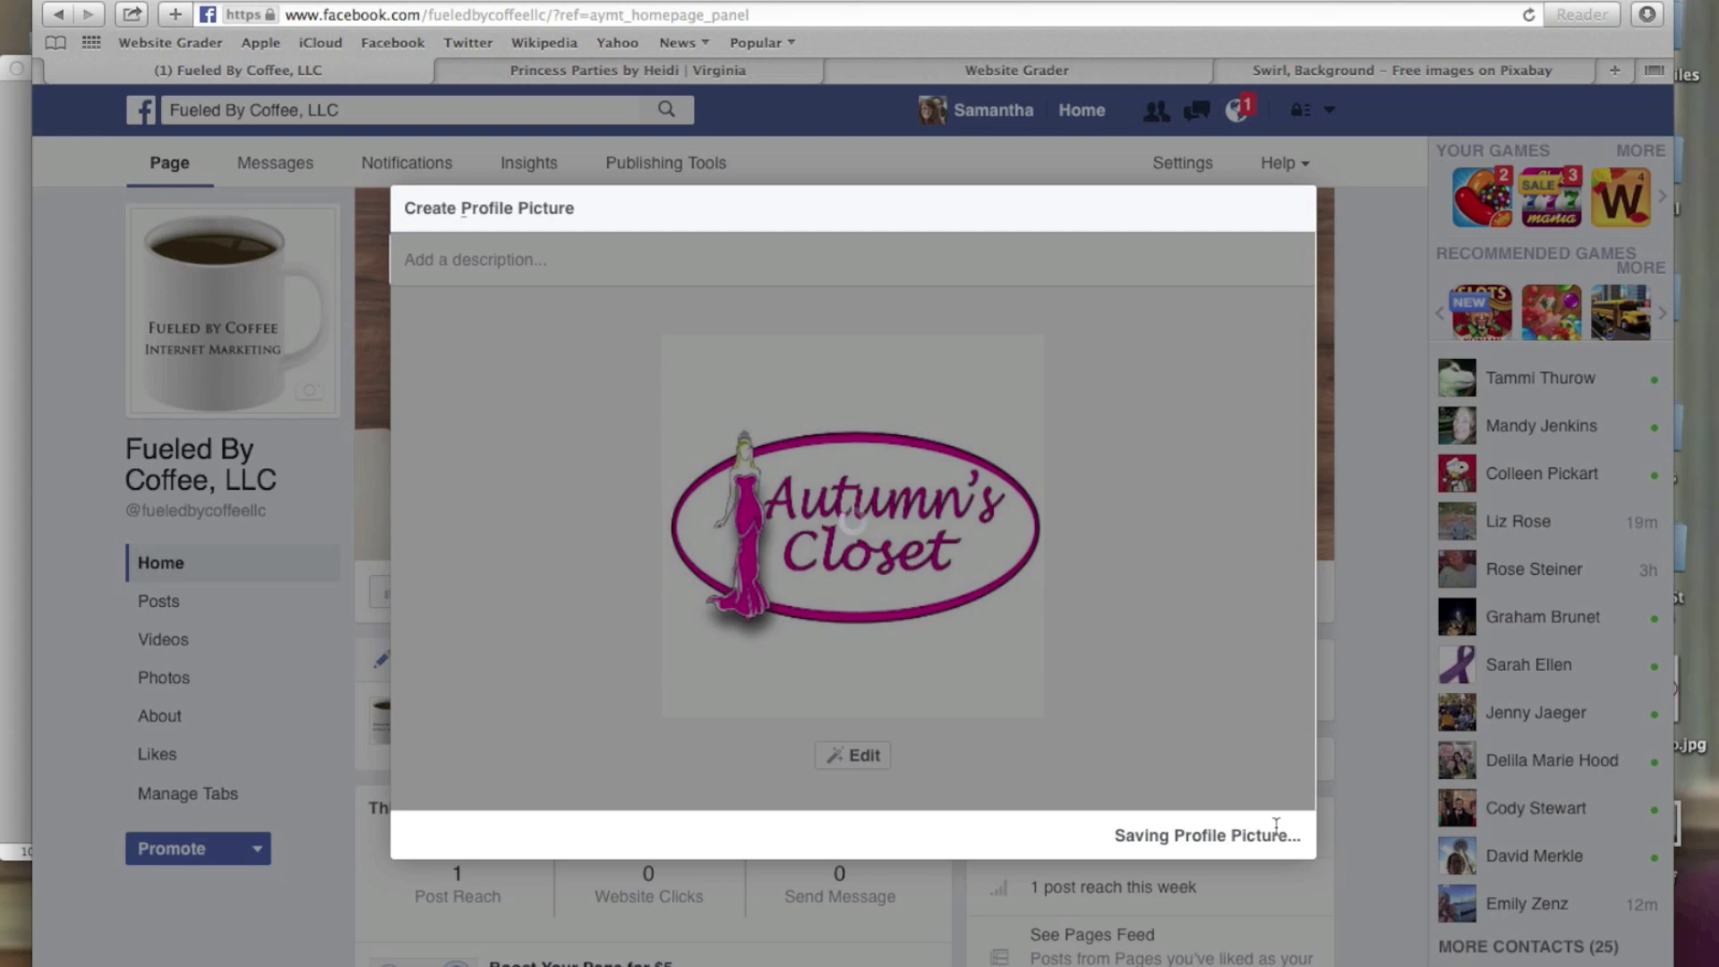